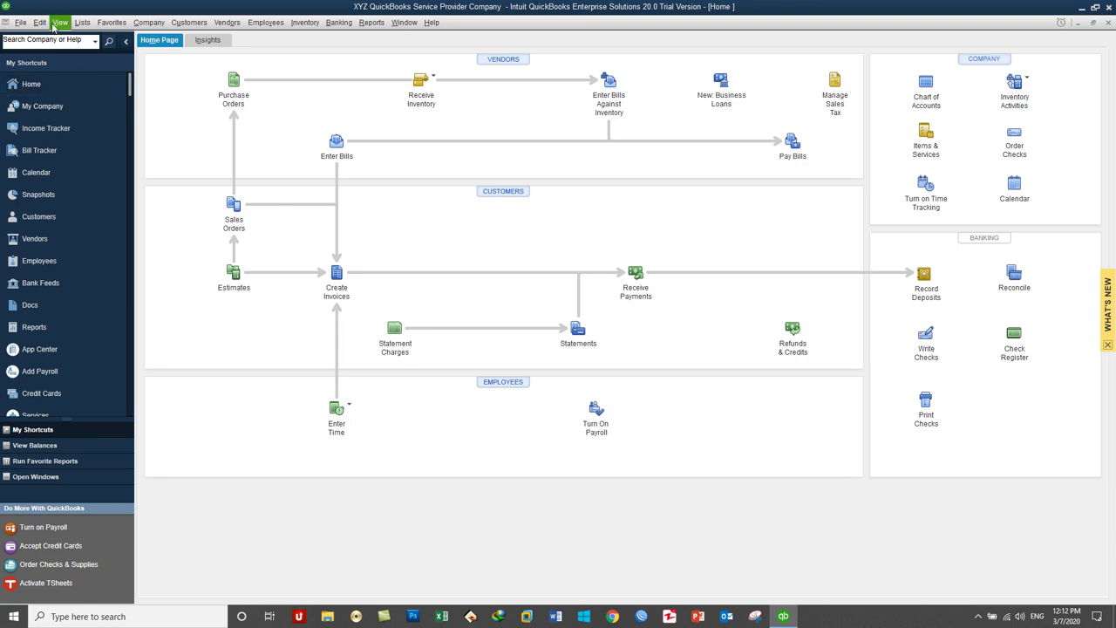
Turn on multiple-currency tracking in the company preferences and accept that it is permanent.
click(47, 25)
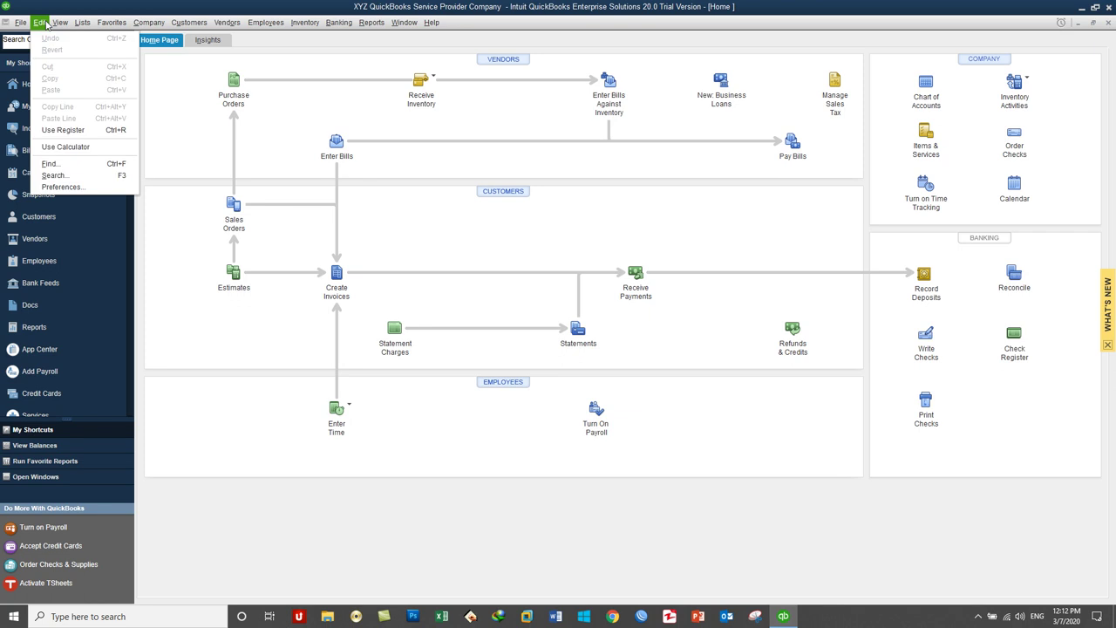
click(61, 187)
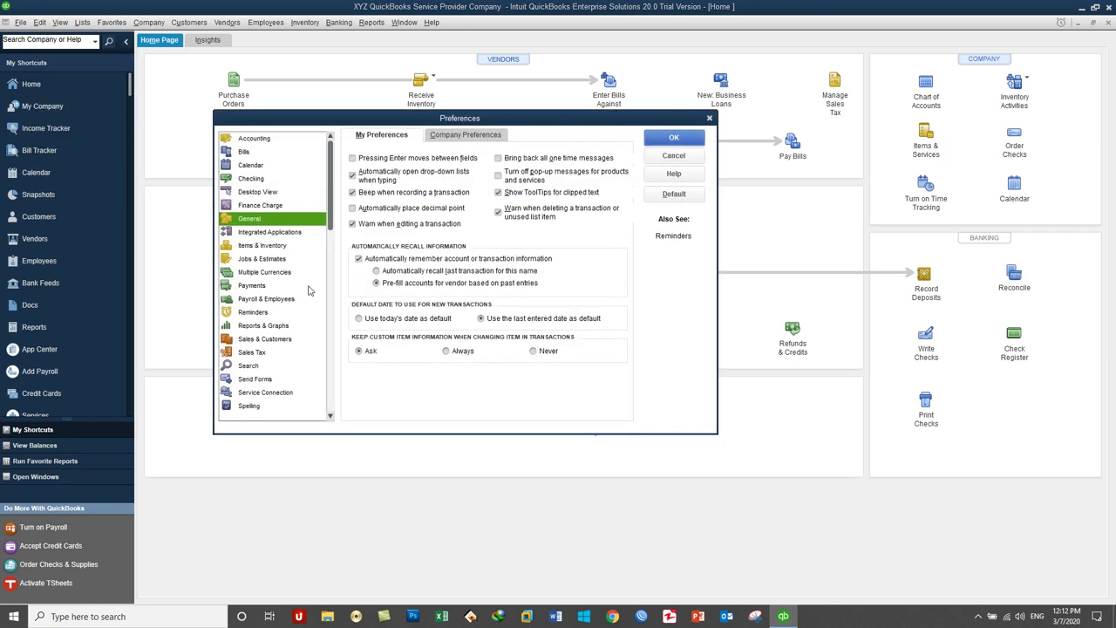
drag(379, 123, 397, 101)
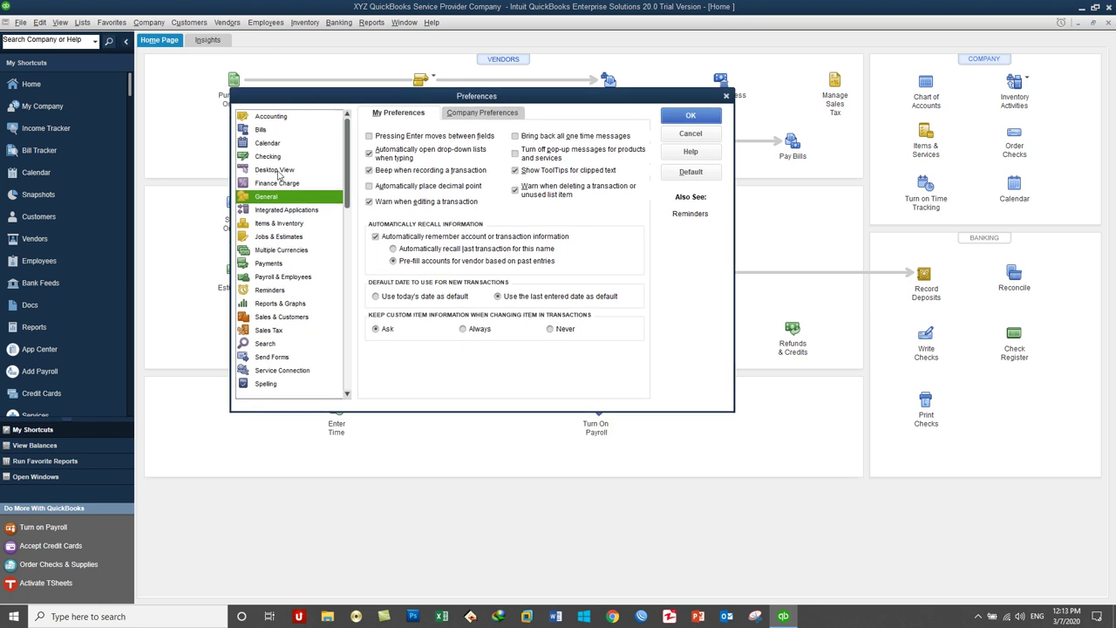
click(276, 252)
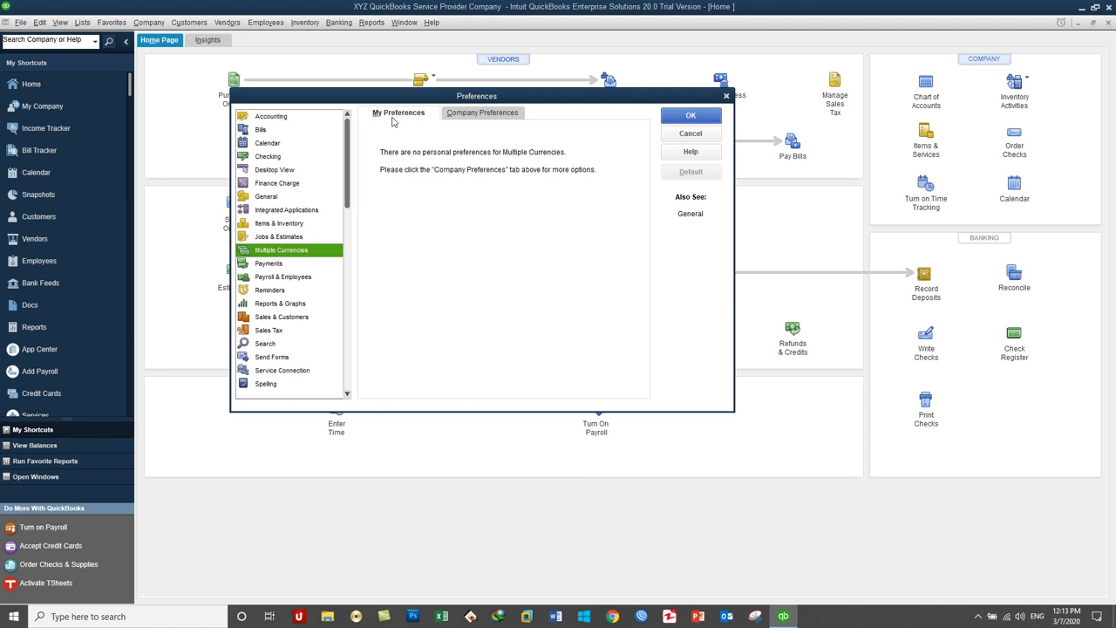
click(459, 115)
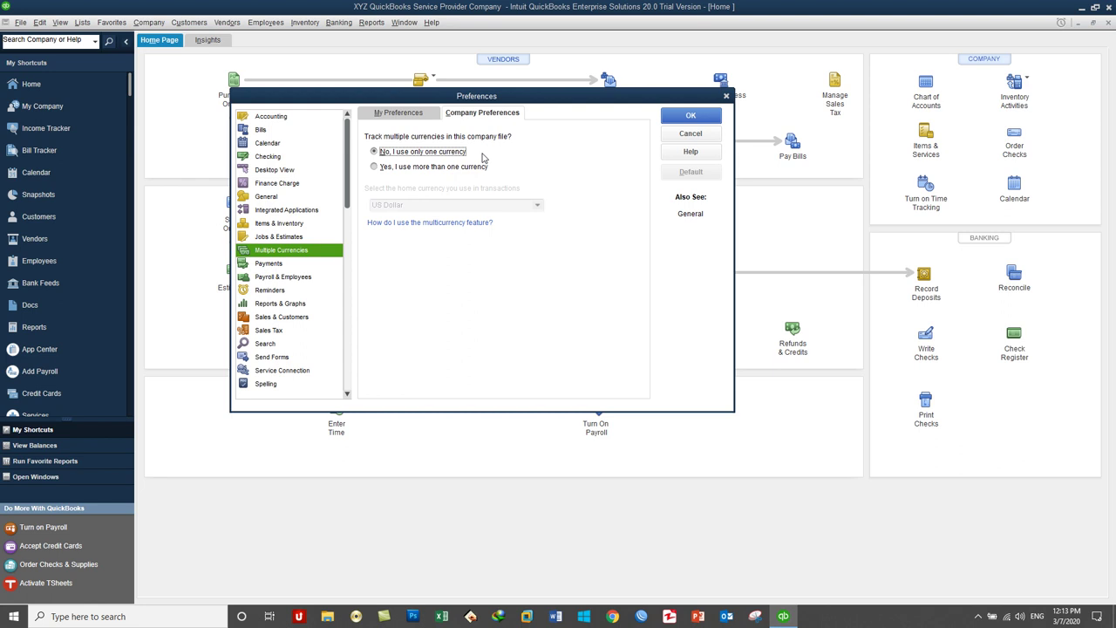
click(453, 167)
drag(581, 143, 827, 105)
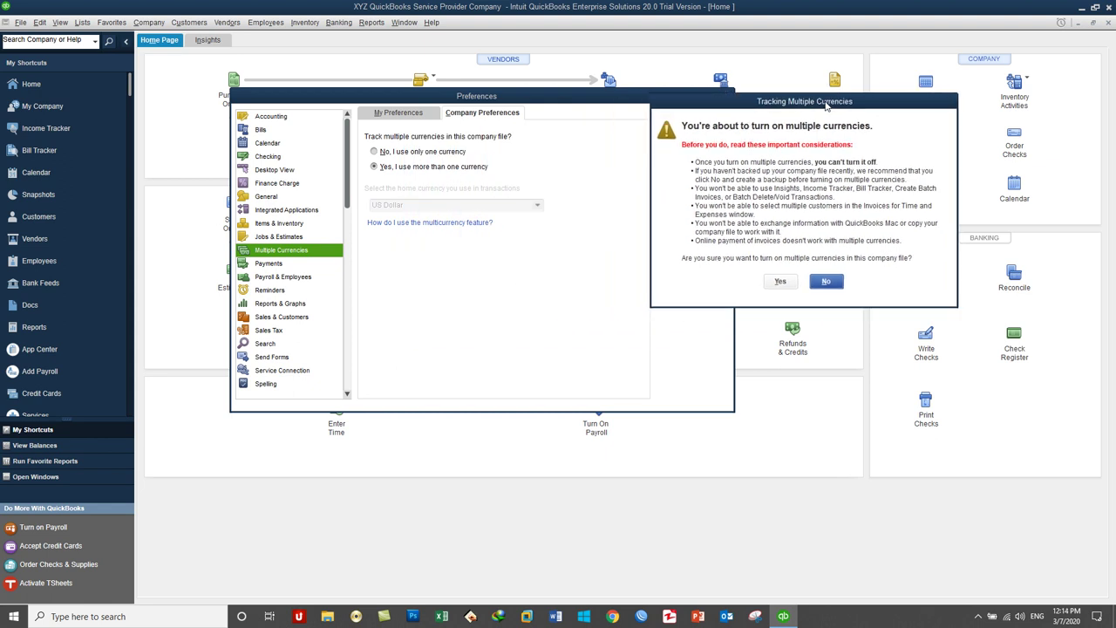
drag(827, 104, 779, 186)
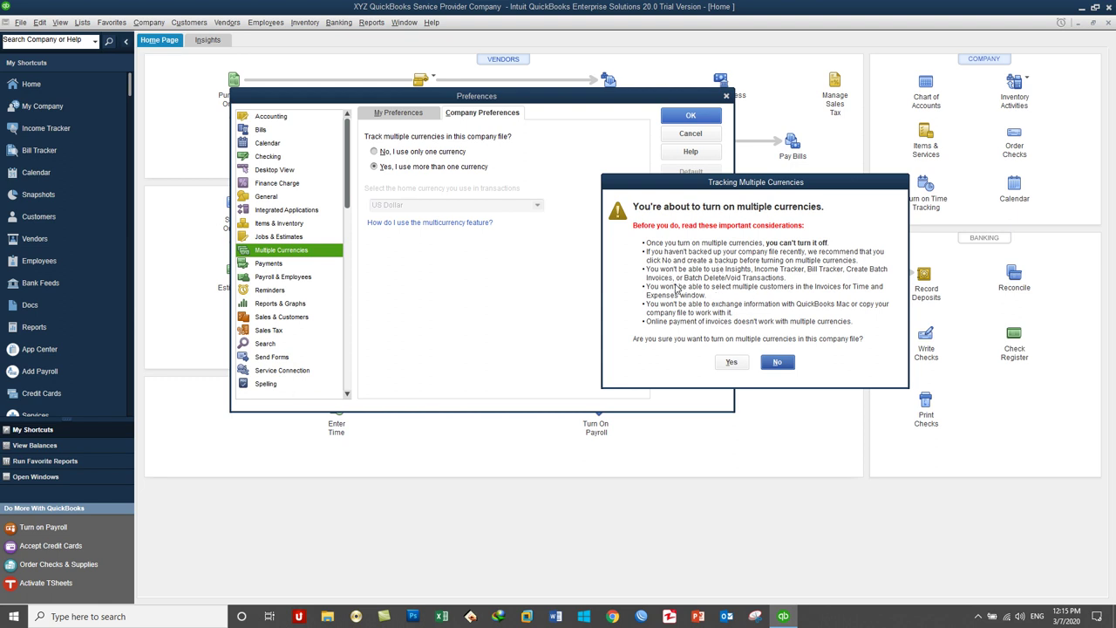
click(731, 363)
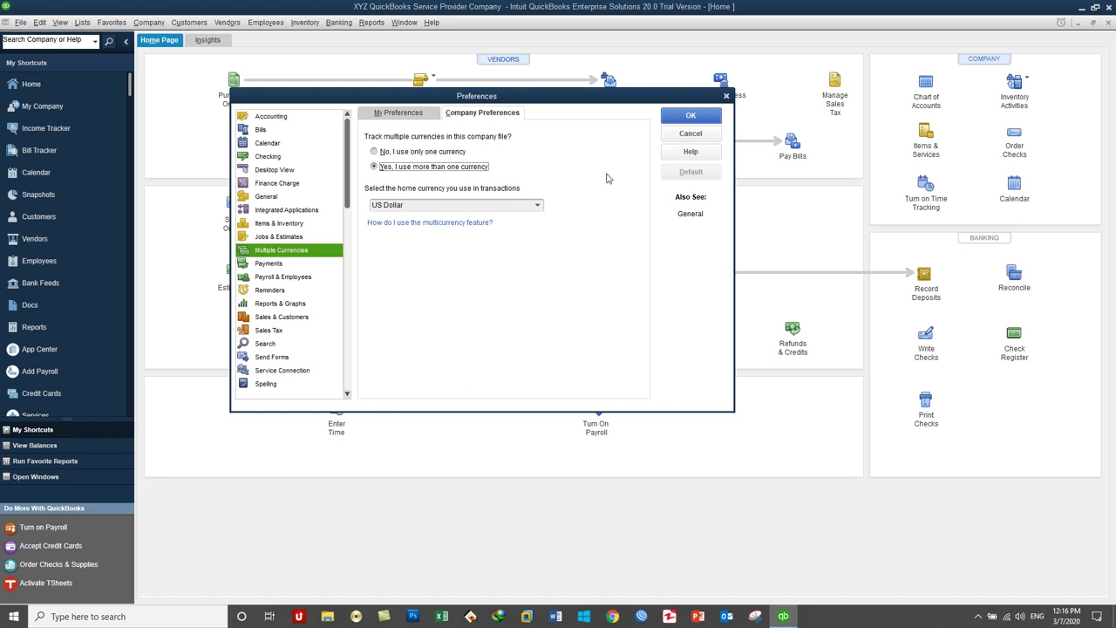
Set the home currency to Afghanistan Afghani (AFN), make it active, and save the preferences so the company file reopens.
click(539, 207)
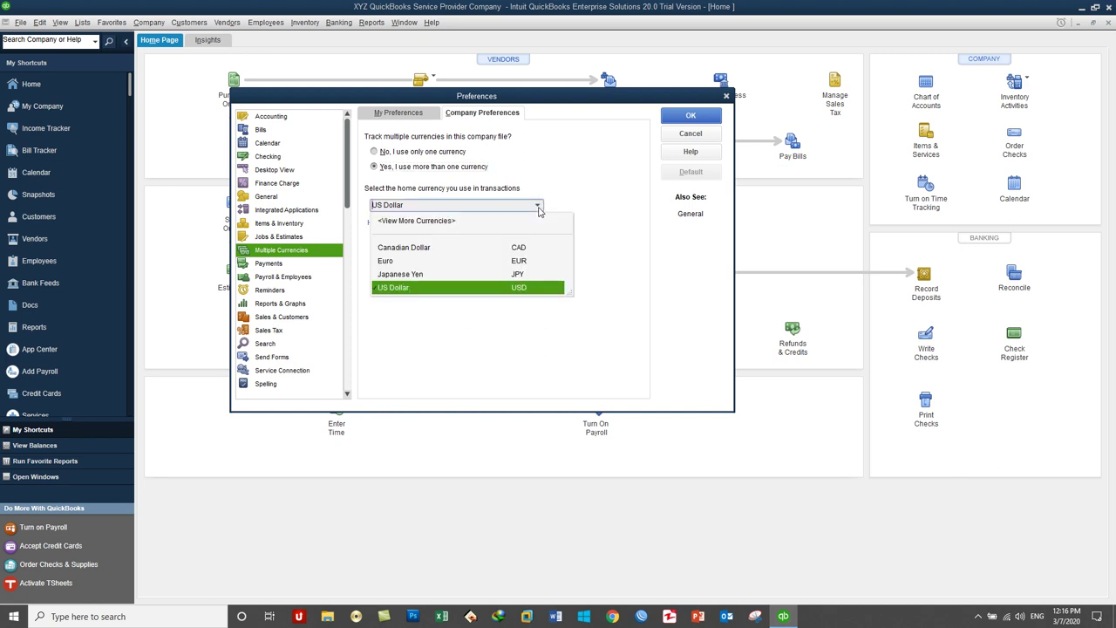
click(433, 223)
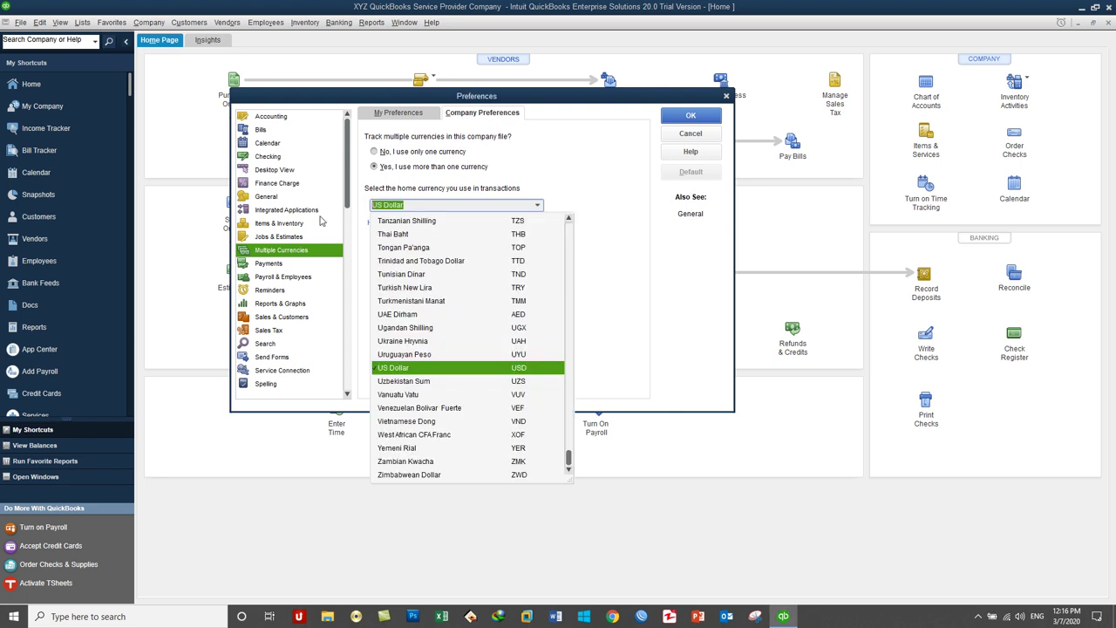
text(AFN)
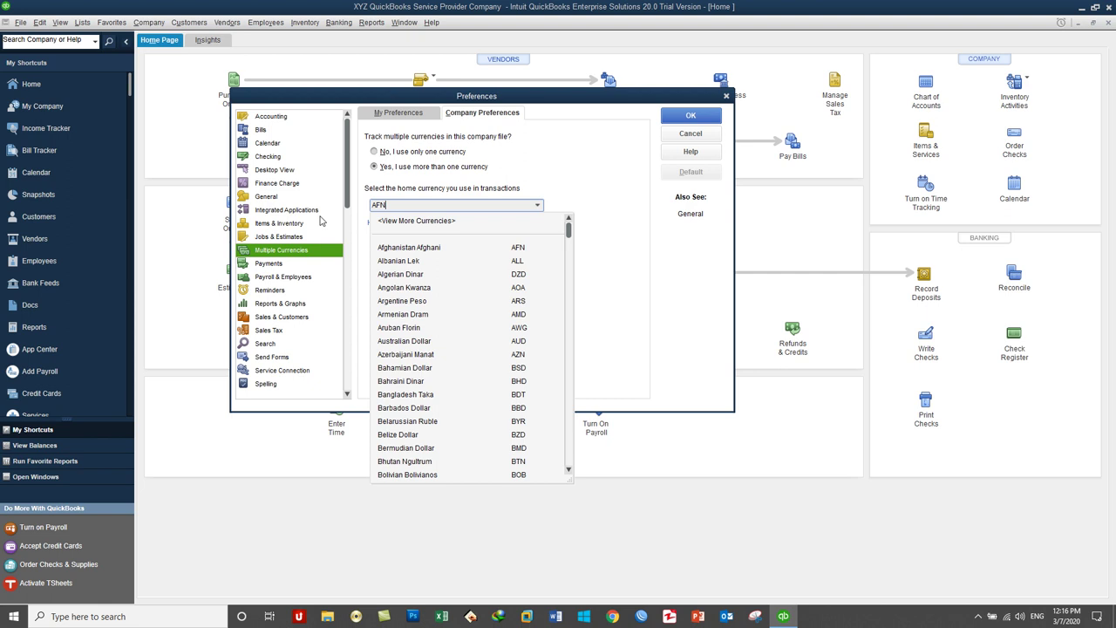
click(521, 251)
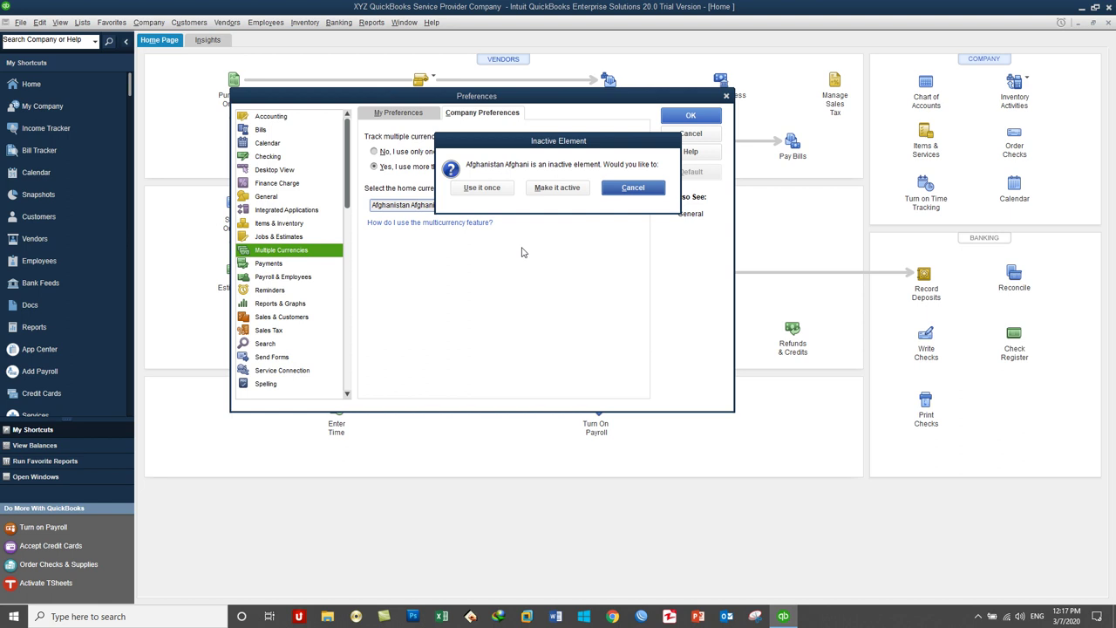
drag(558, 143, 621, 258)
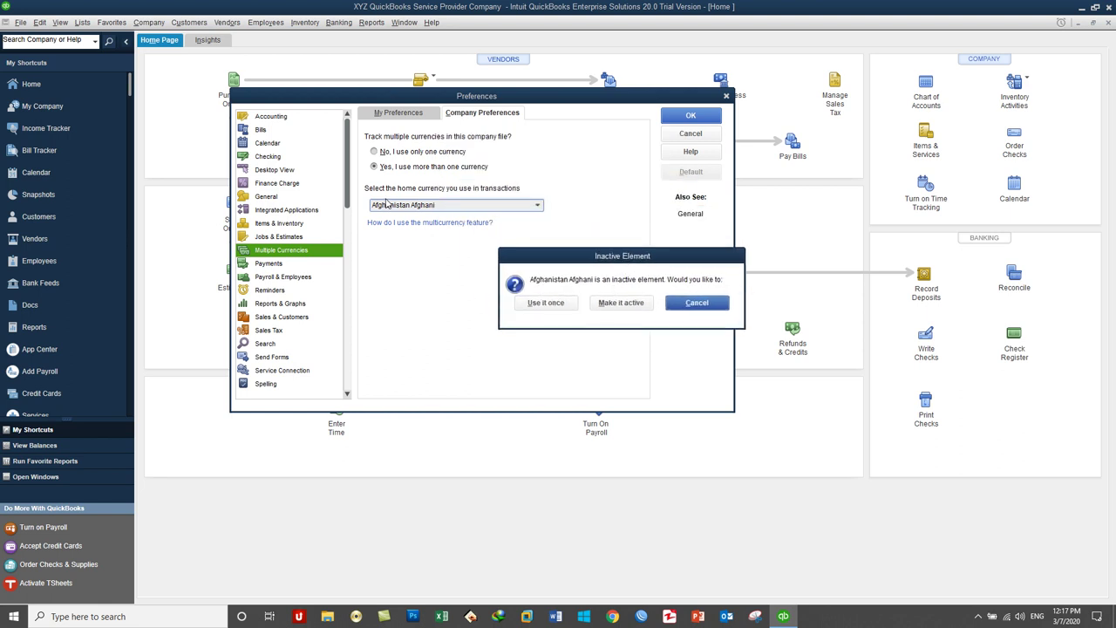
click(619, 302)
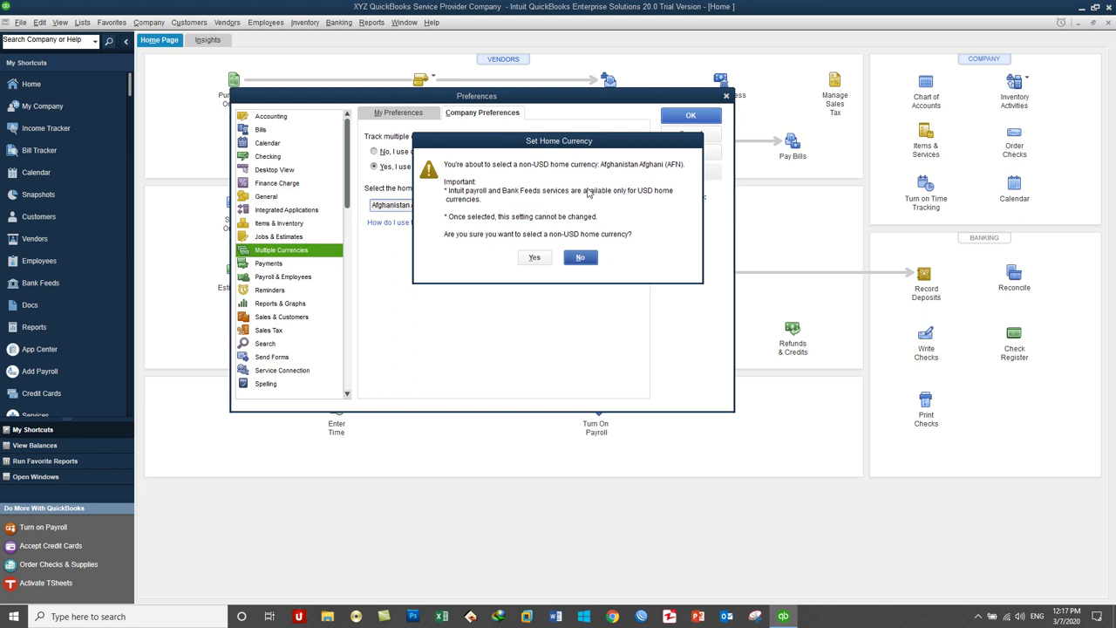
drag(578, 146, 678, 280)
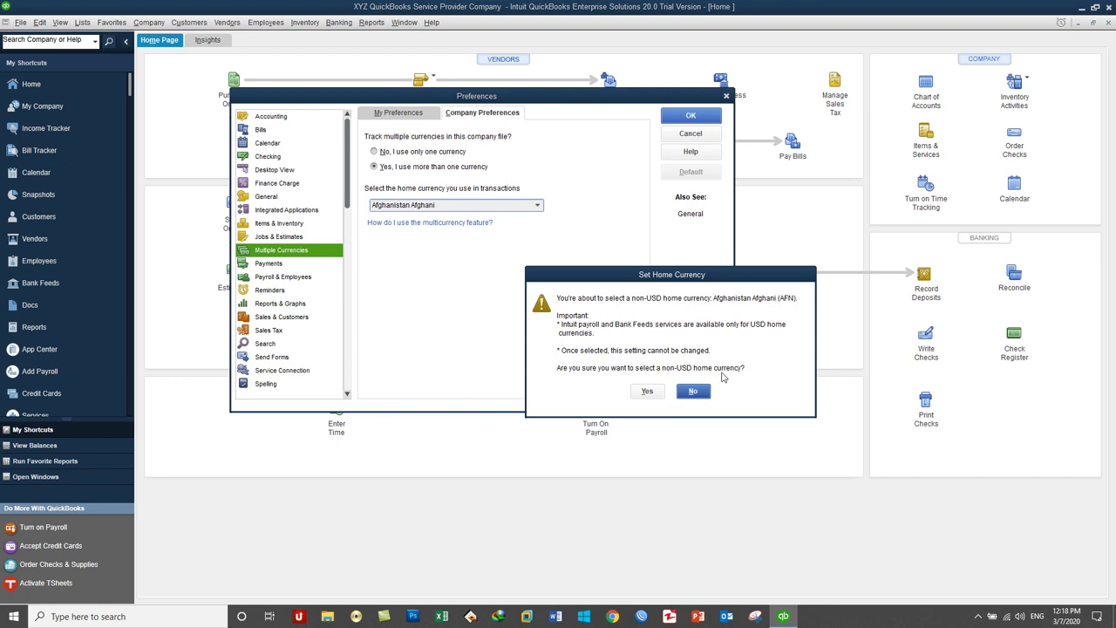
click(647, 391)
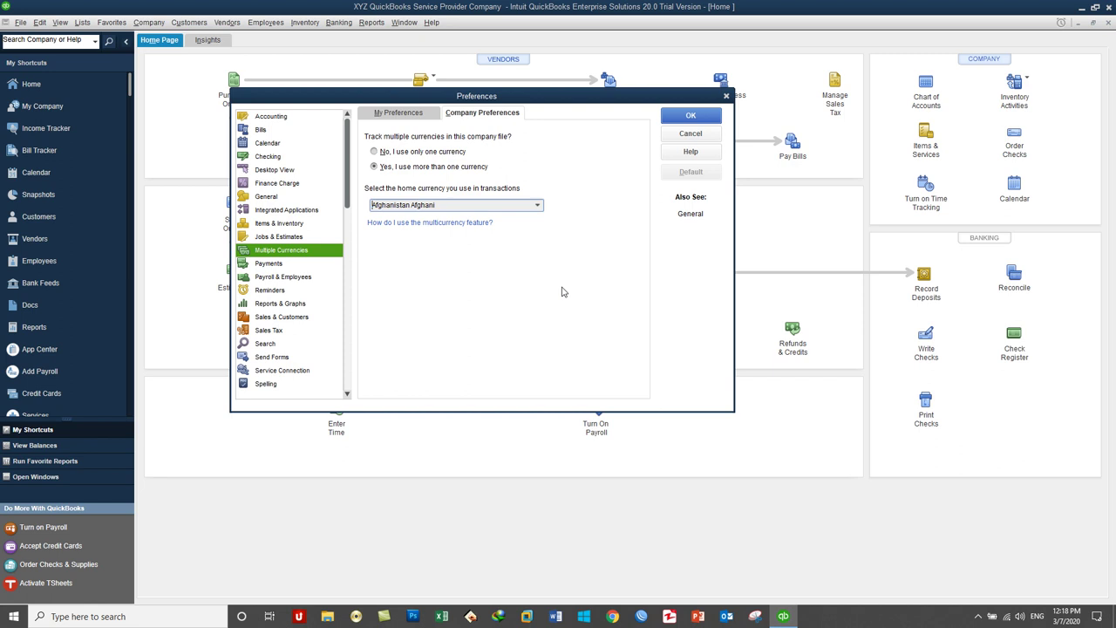
click(690, 117)
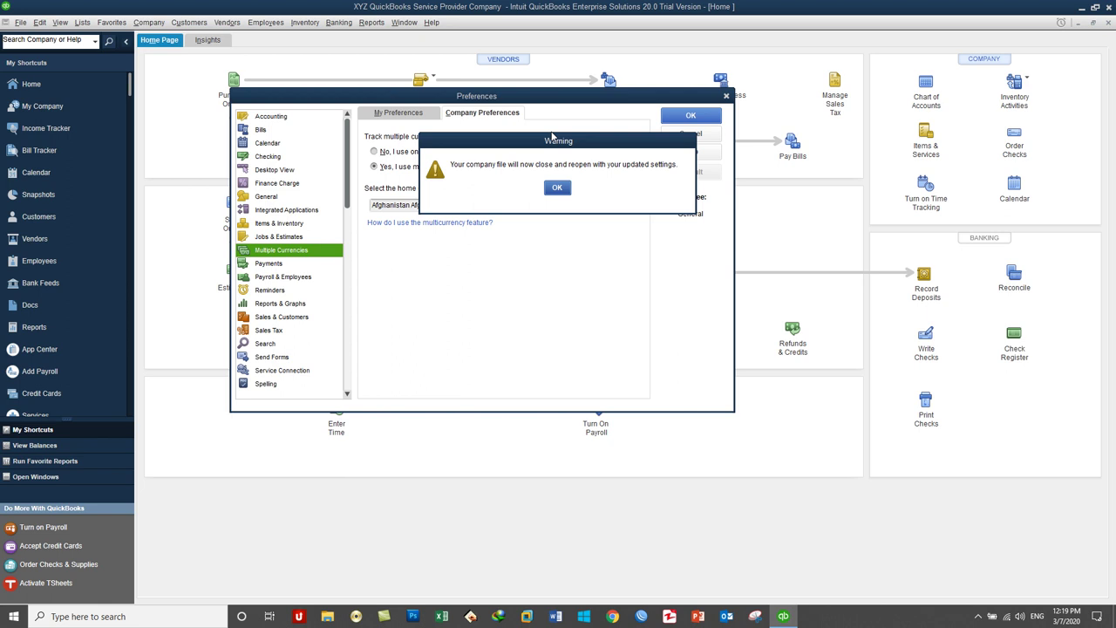
click(559, 187)
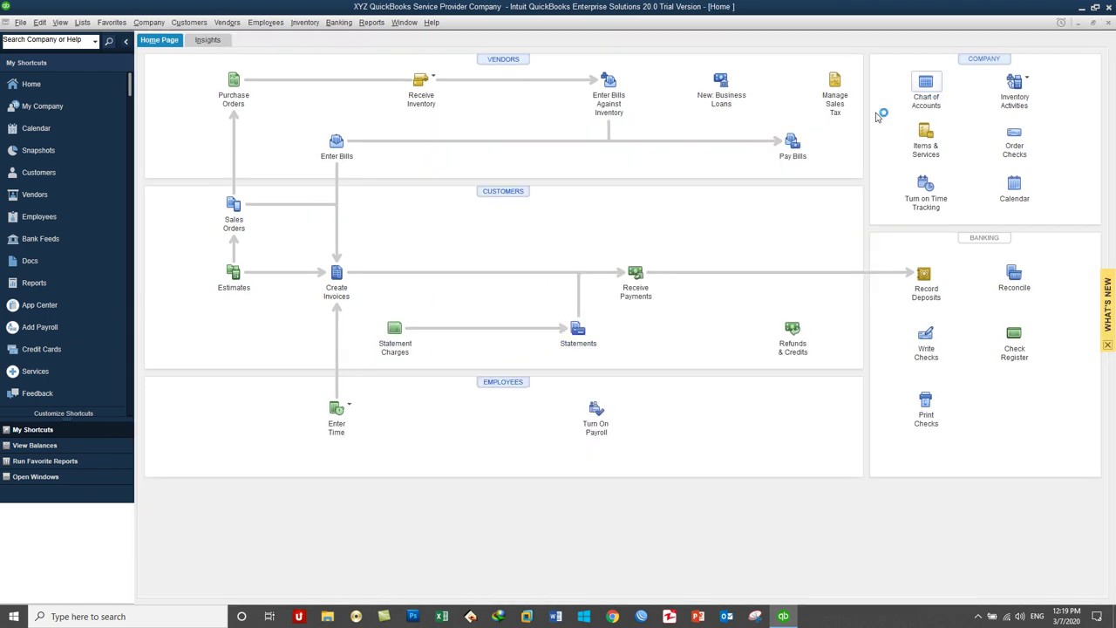
Open the chart of accounts to examine the currency assigned to each account.
click(84, 23)
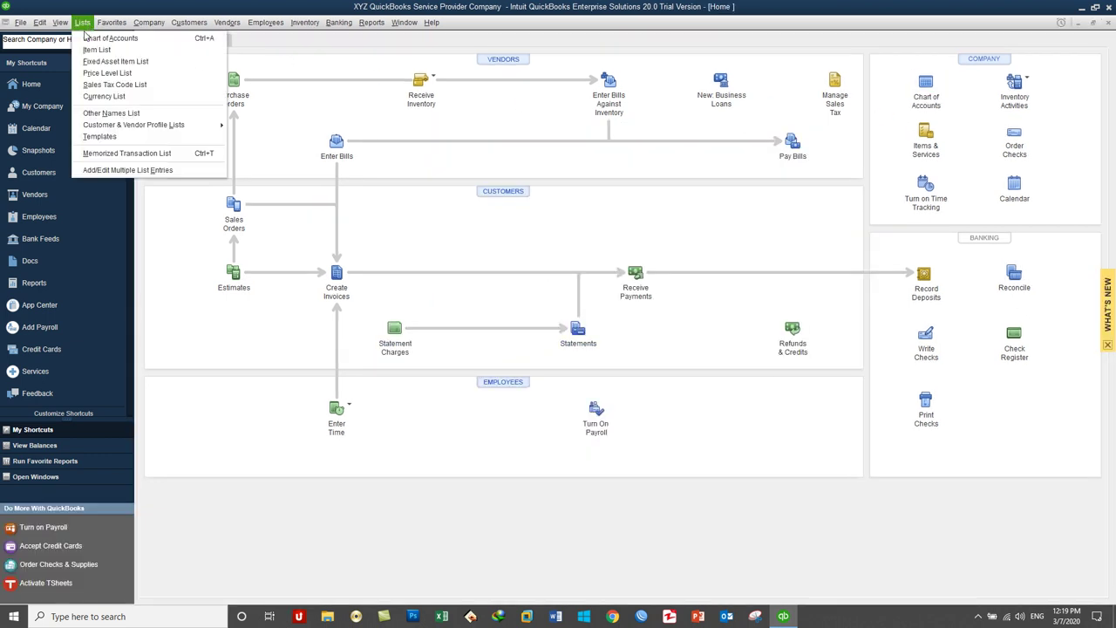
click(98, 41)
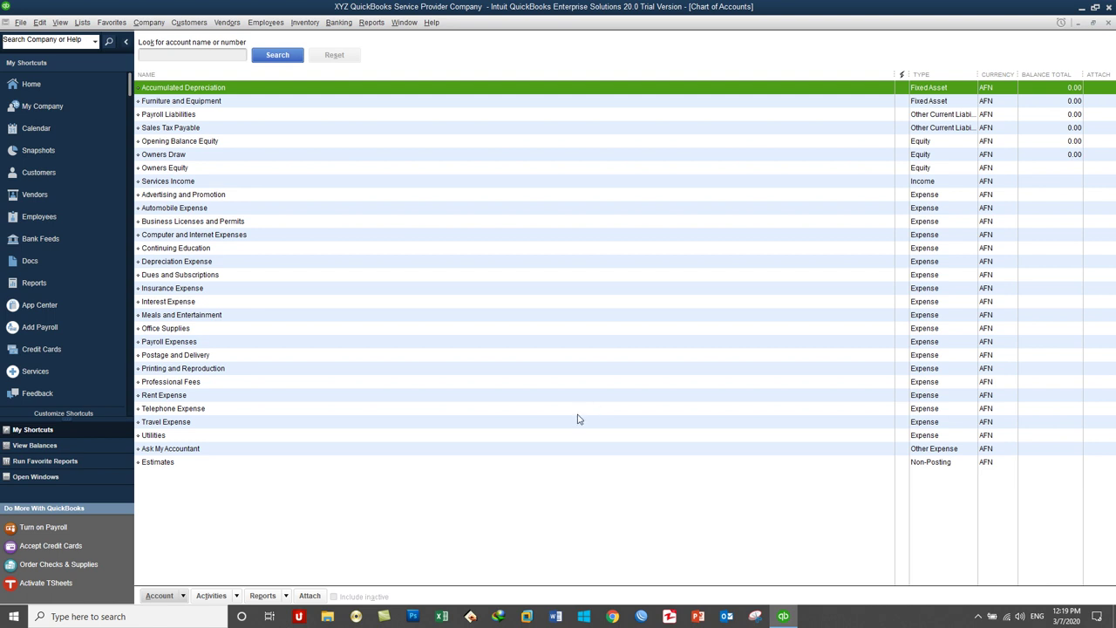
click(1110, 24)
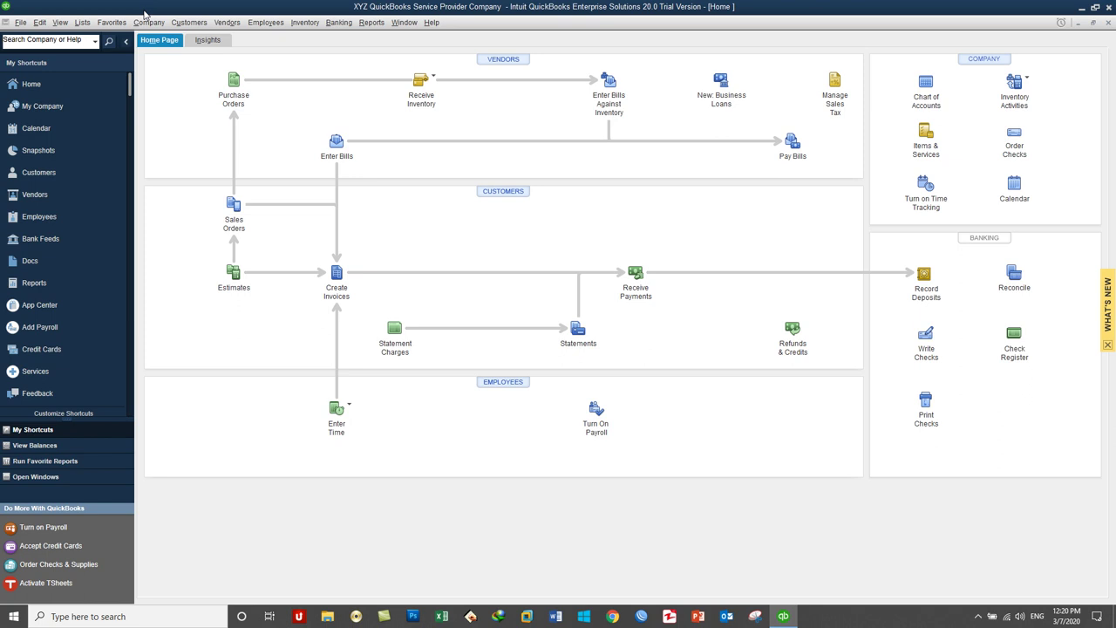
click(82, 22)
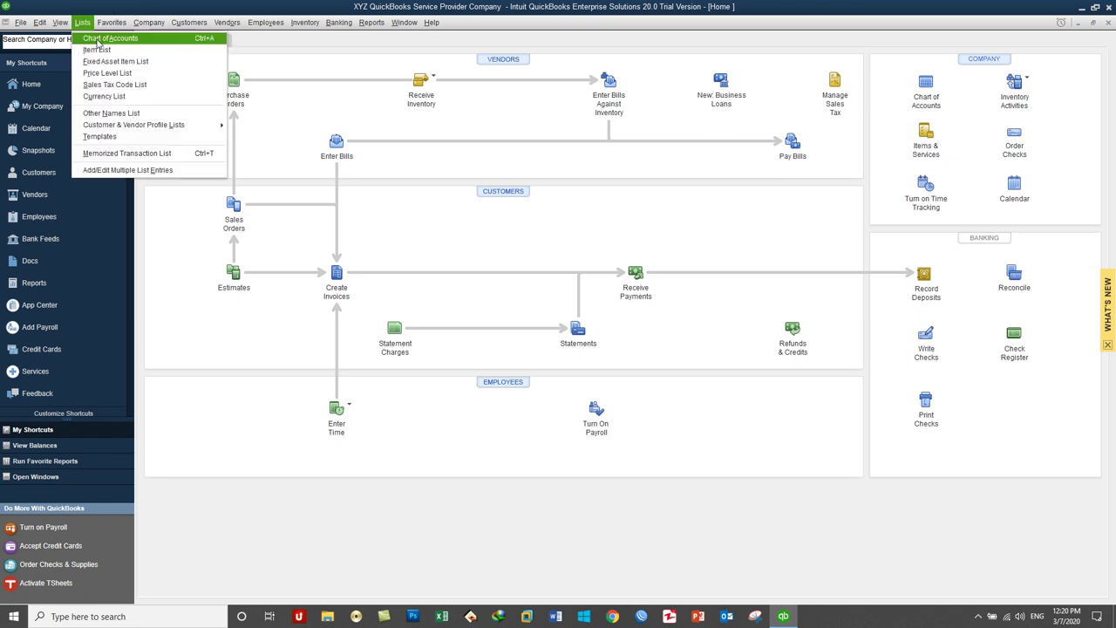
click(100, 41)
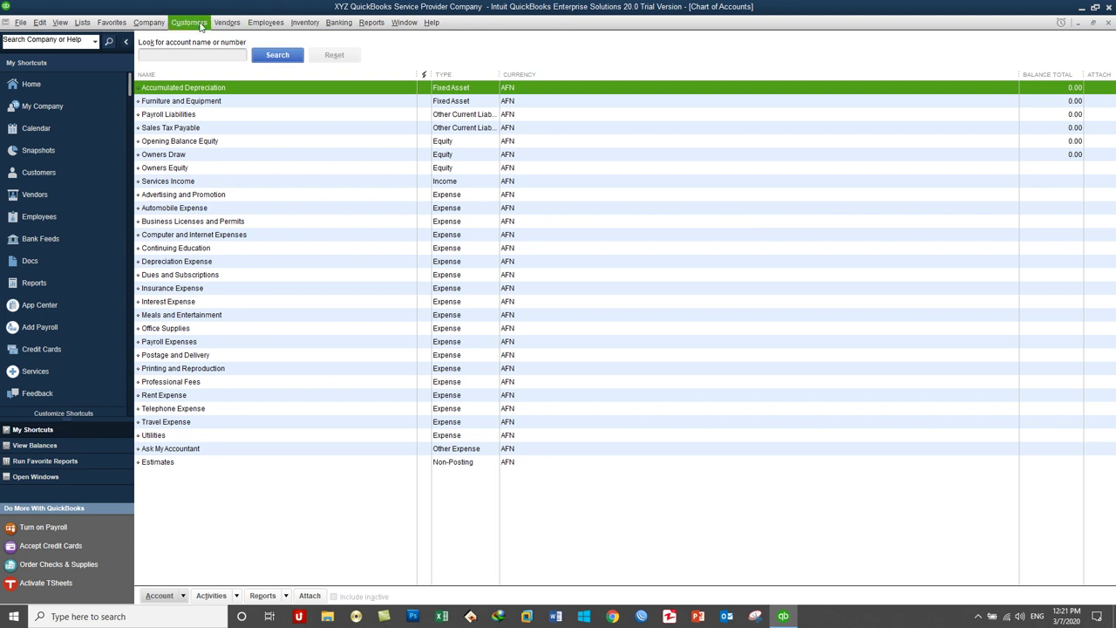
Open the currency list and hide the inactive currencies to review only the active ones.
click(153, 25)
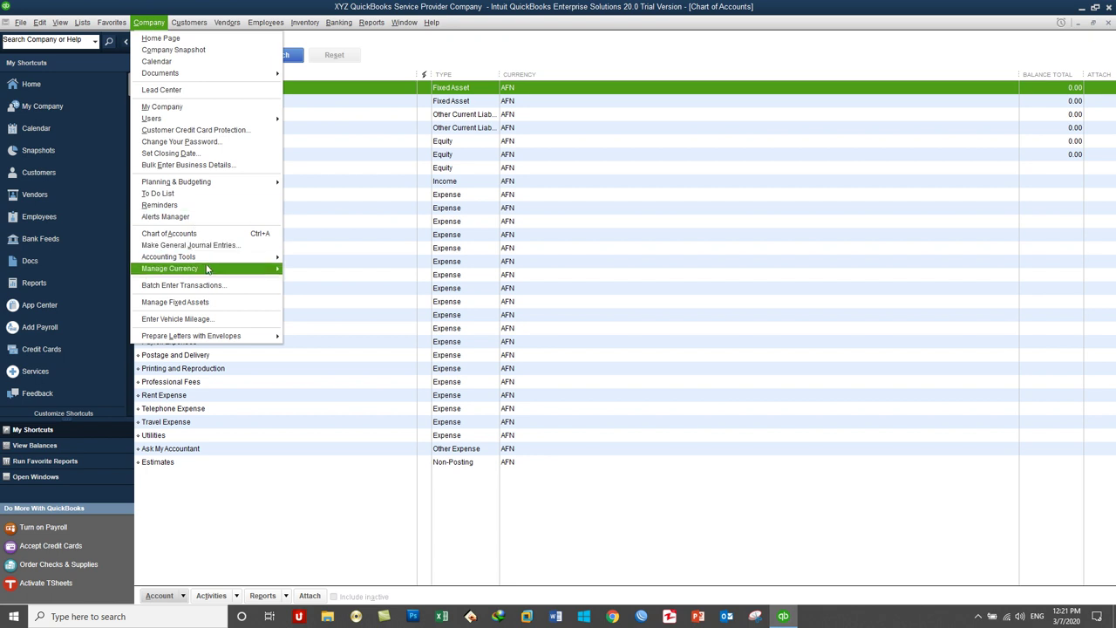
mouse_move(207, 270)
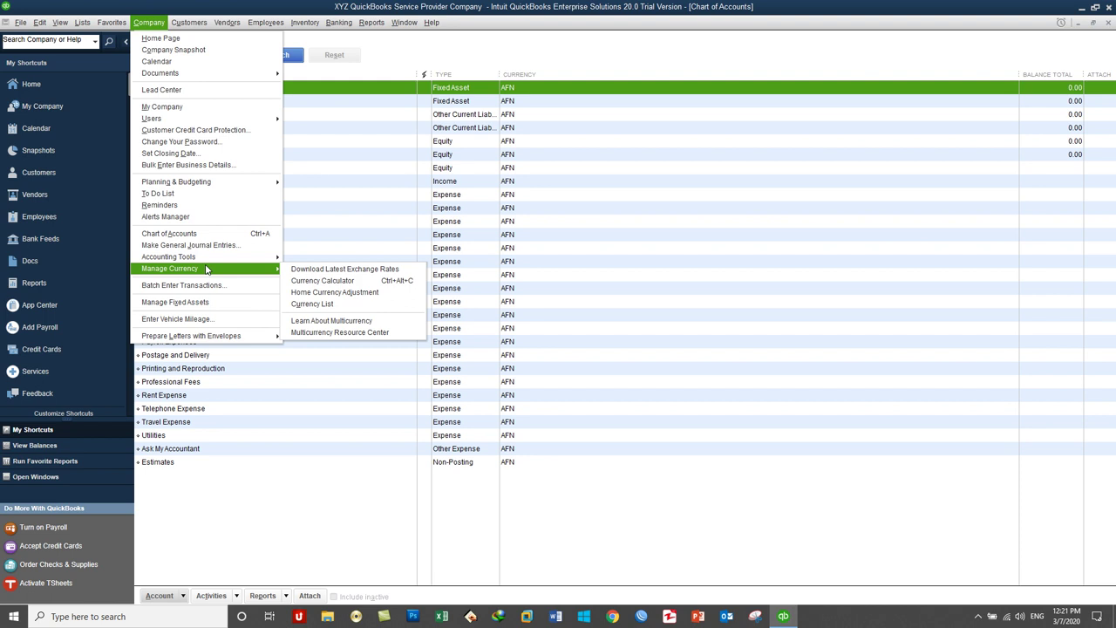
click(339, 305)
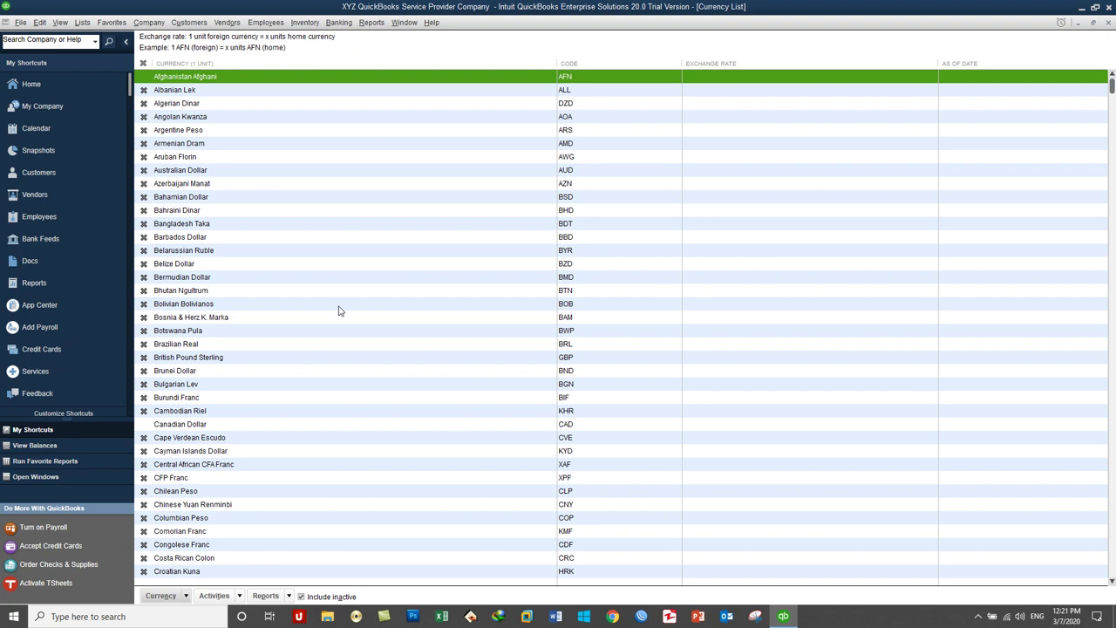
scroll(282, 204, down, 13)
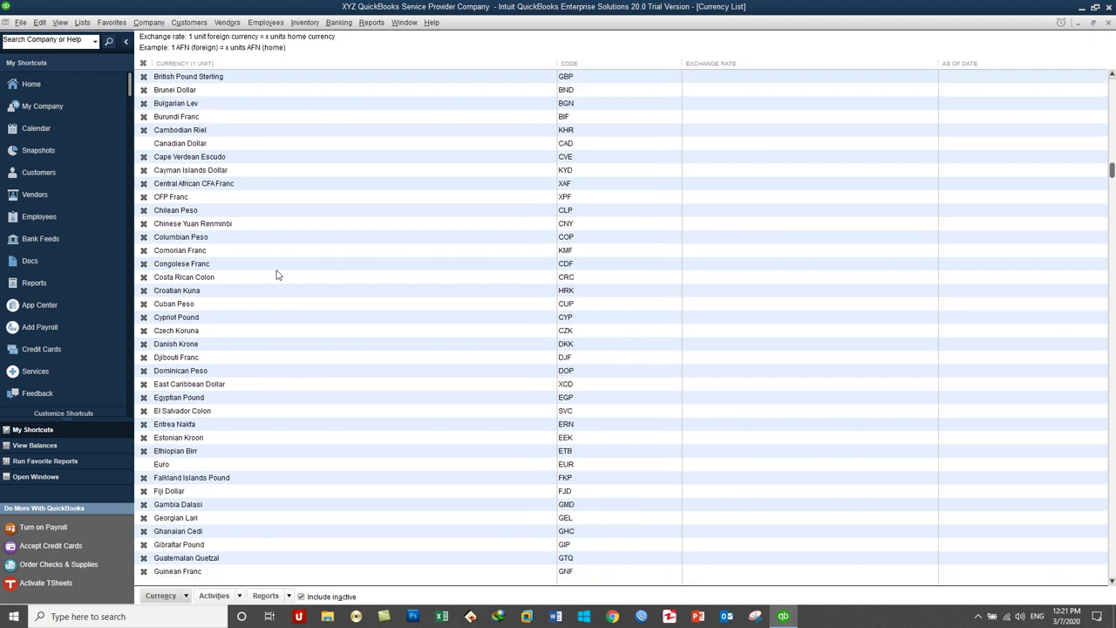
scroll(274, 309, up, 13)
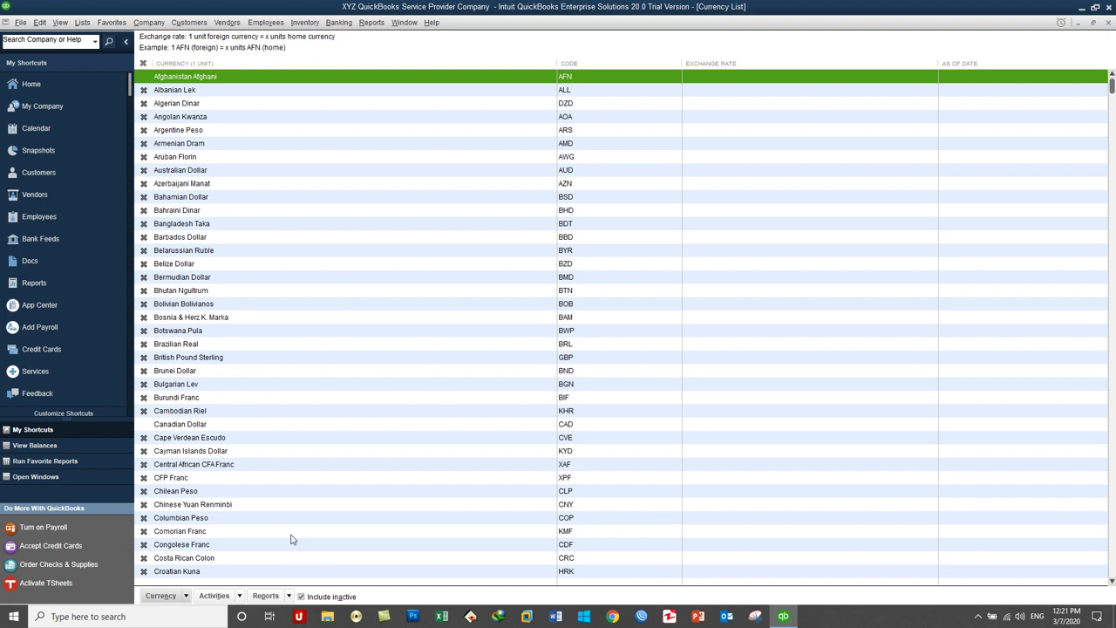
click(355, 600)
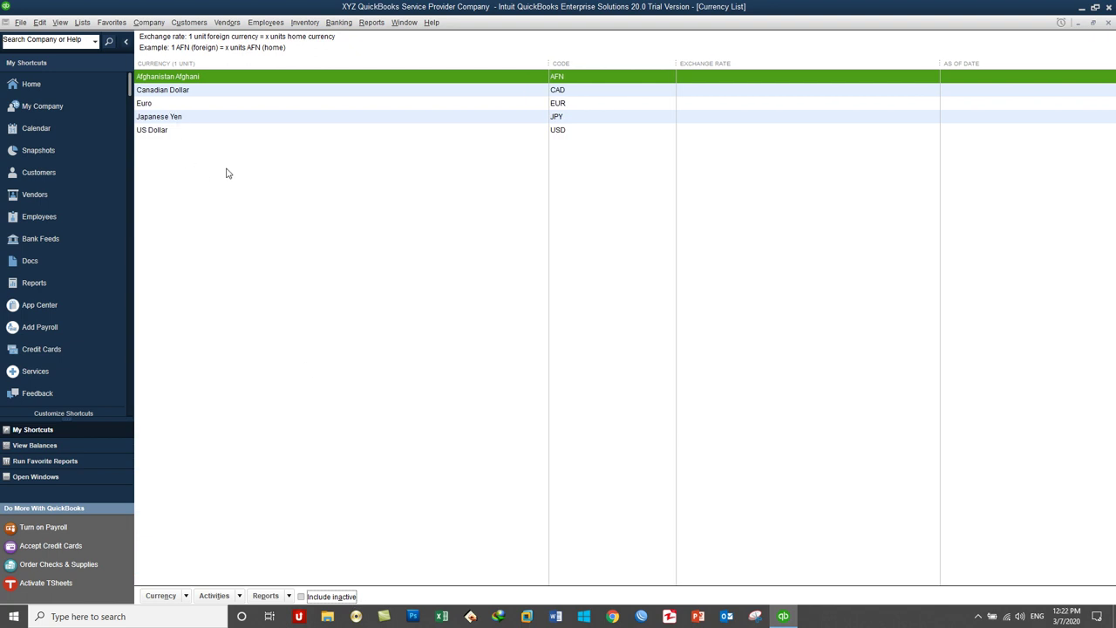
click(157, 105)
click(160, 133)
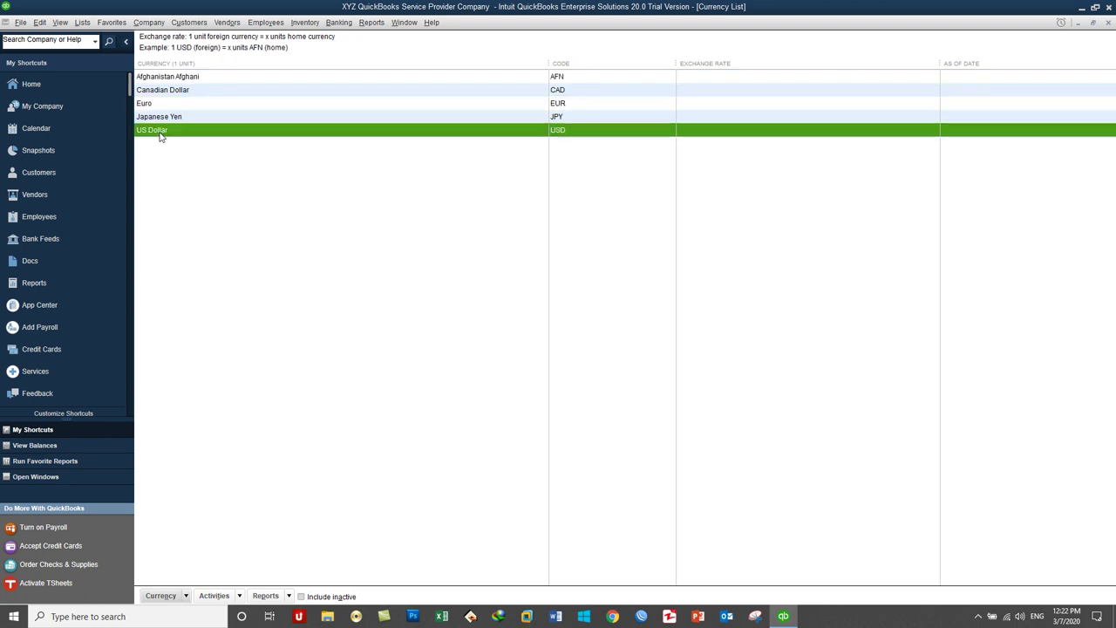
click(159, 121)
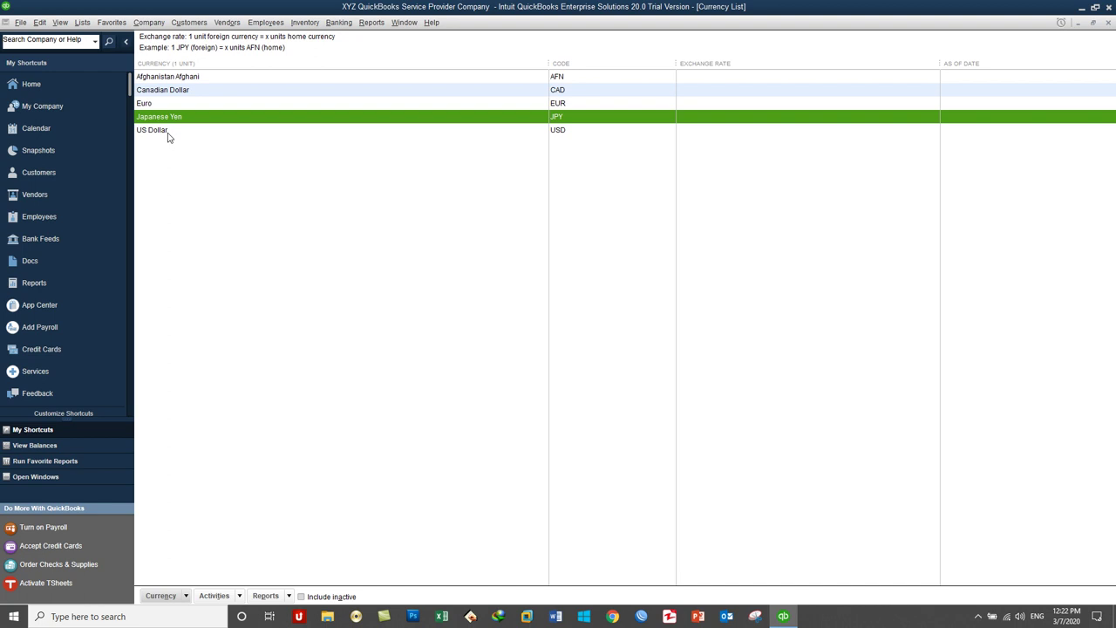
Show the inactive currencies, make the Indian Rupee active, and limit the list to active currencies again.
click(341, 600)
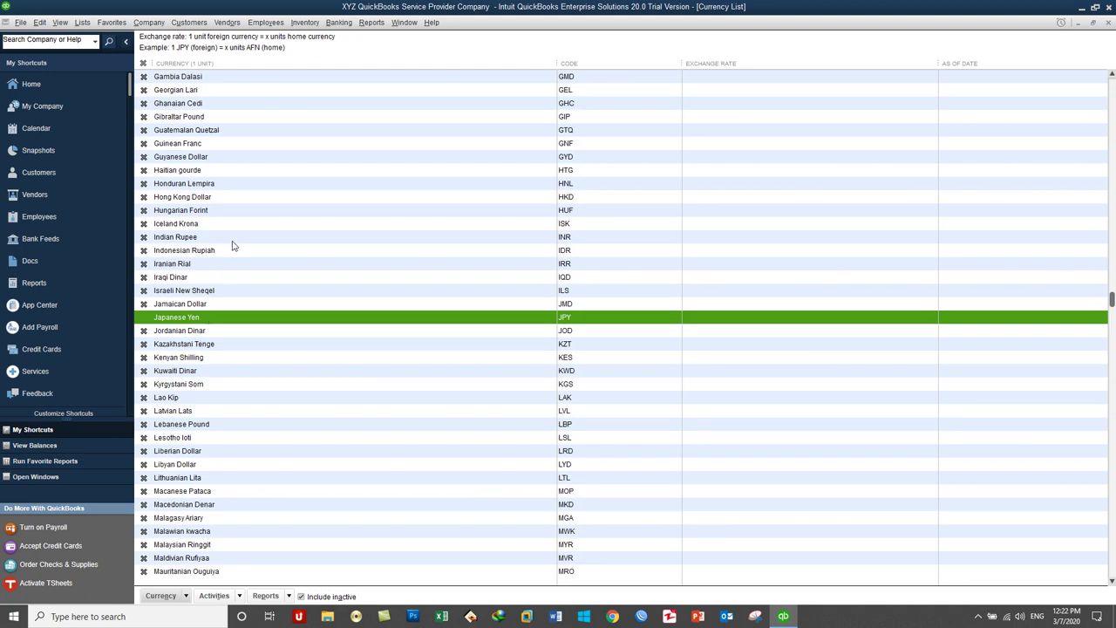
click(192, 241)
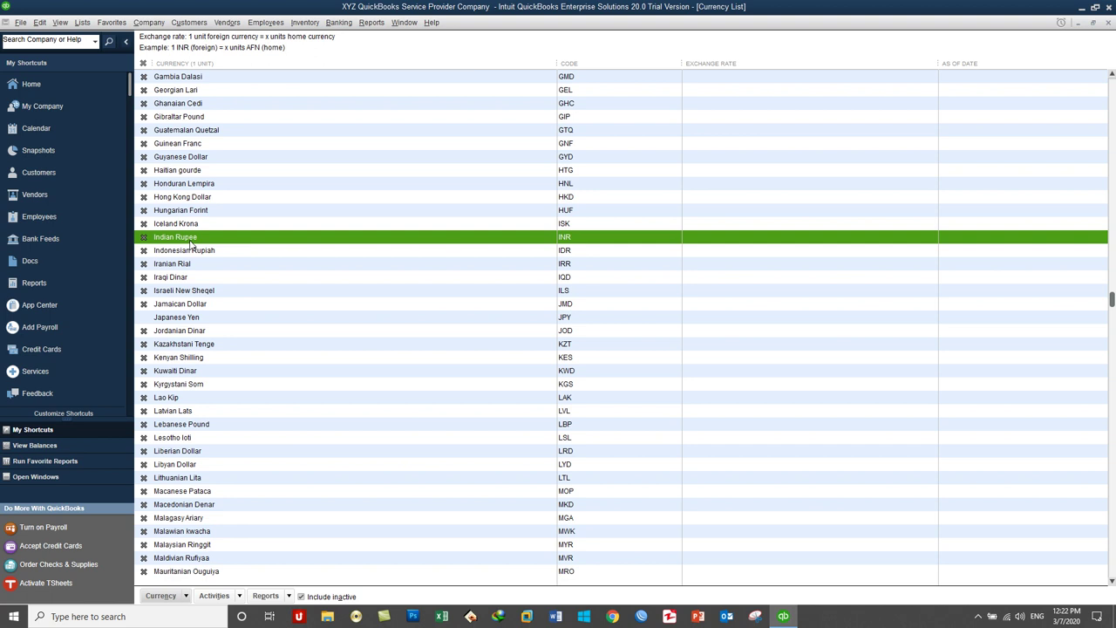
click(144, 238)
right_click(175, 238)
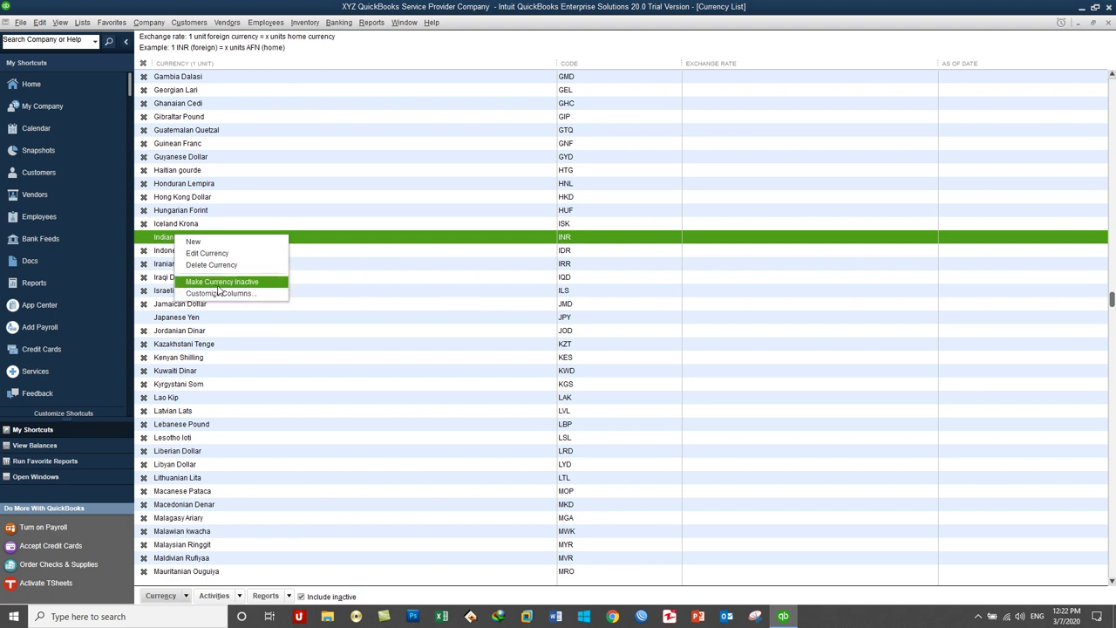
click(375, 598)
click(346, 600)
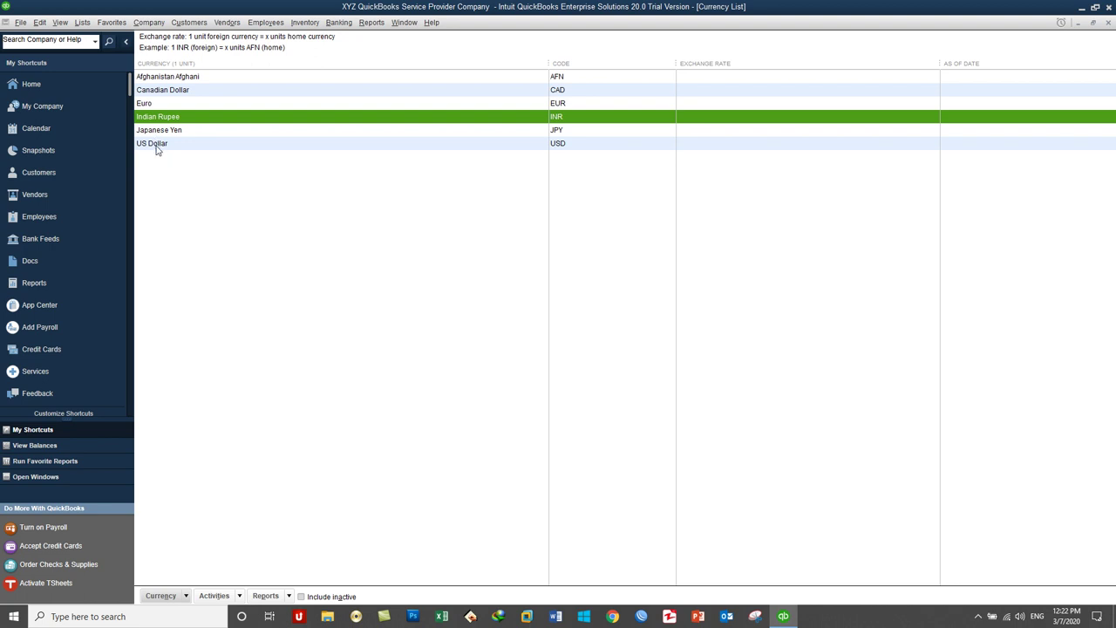
Make the Canadian Dollar and the Euro inactive in the currency list.
click(159, 92)
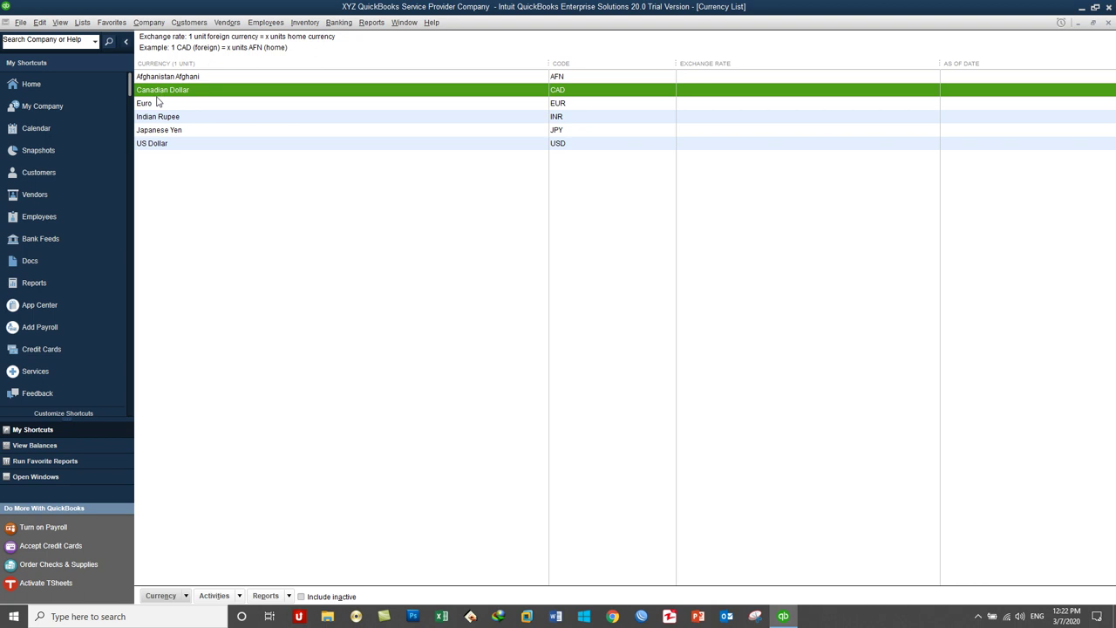
right_click(154, 92)
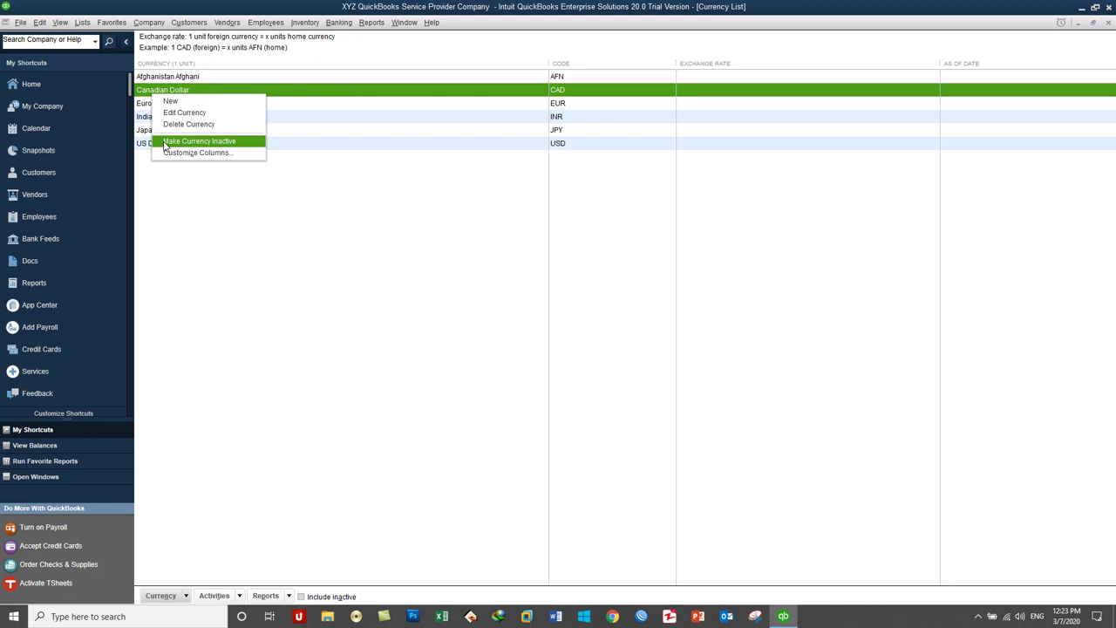
click(165, 143)
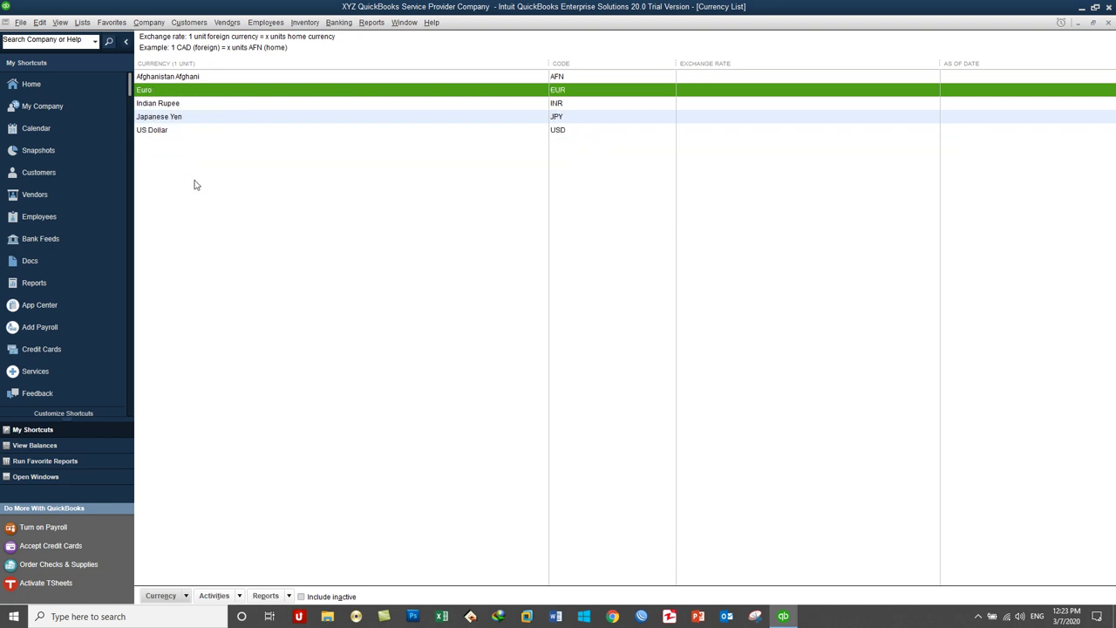
right_click(149, 94)
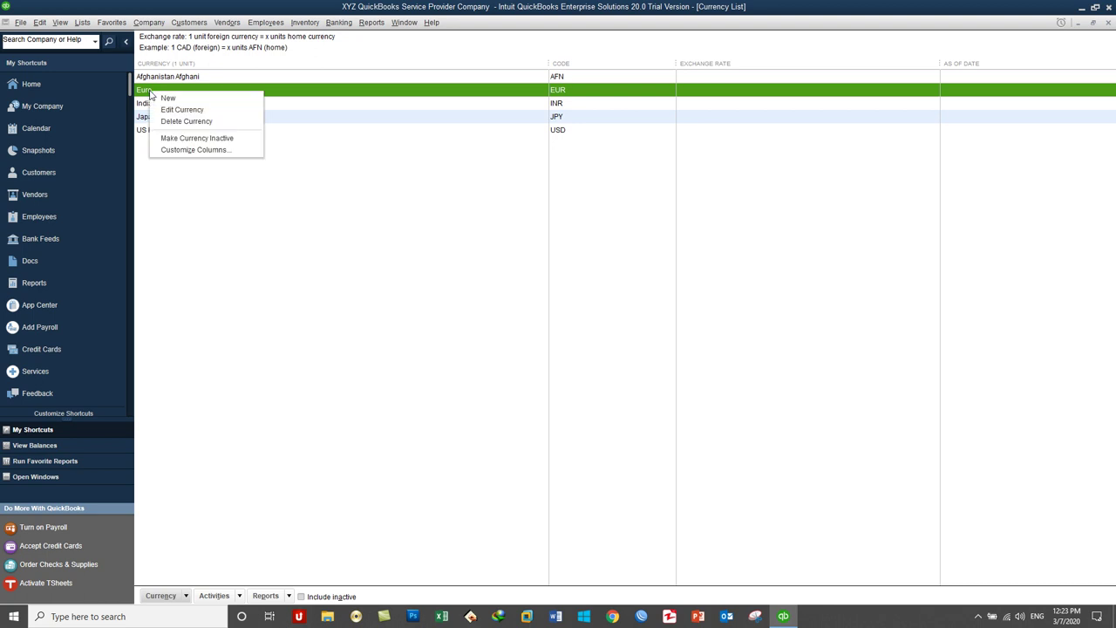
click(171, 141)
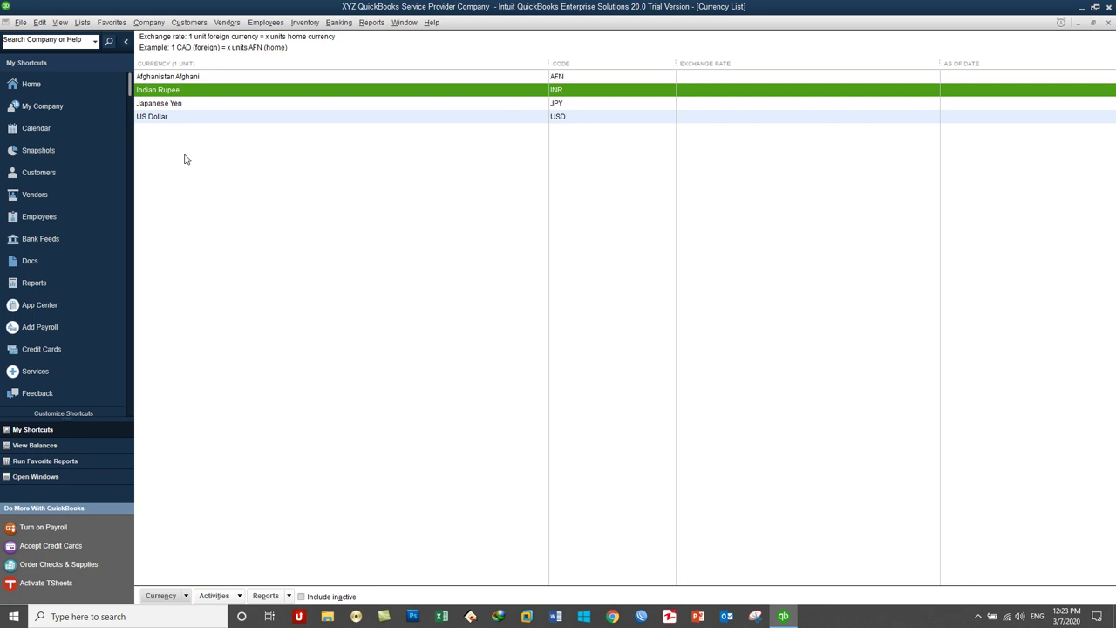
Switch to Chrome, open google.com and search for "currency exchange rate for today".
click(614, 616)
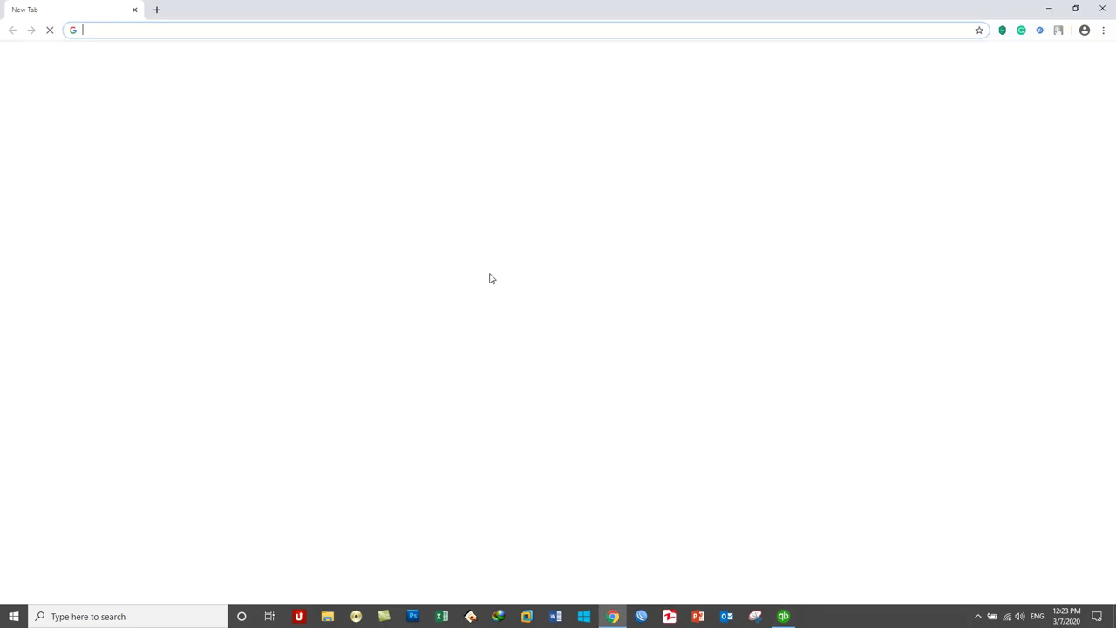
text(google.com)
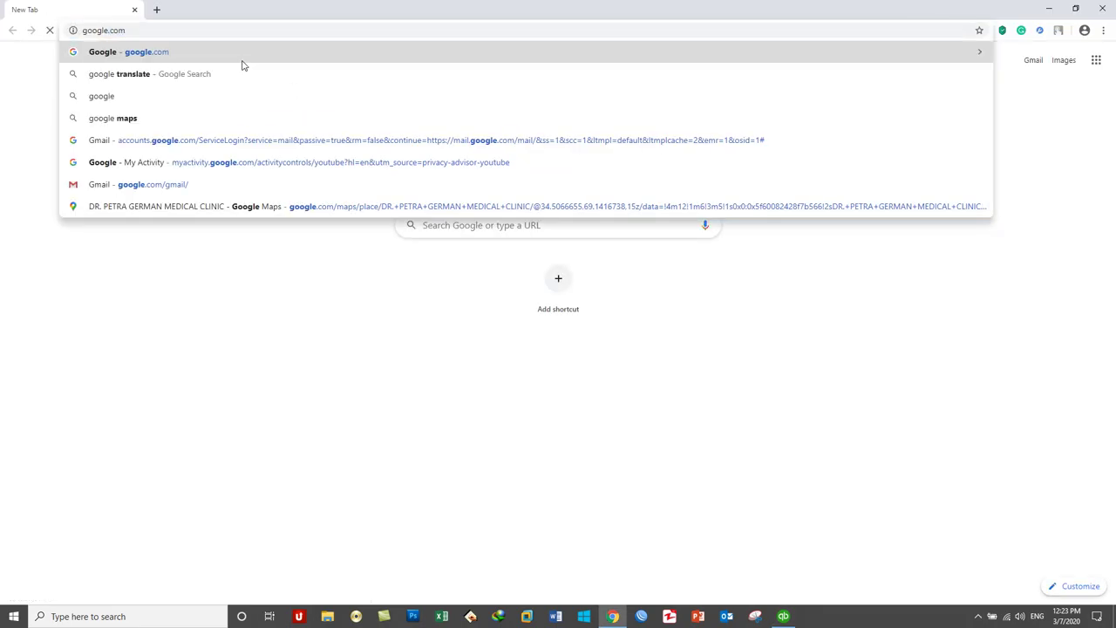
key(Return)
text(Currenc)
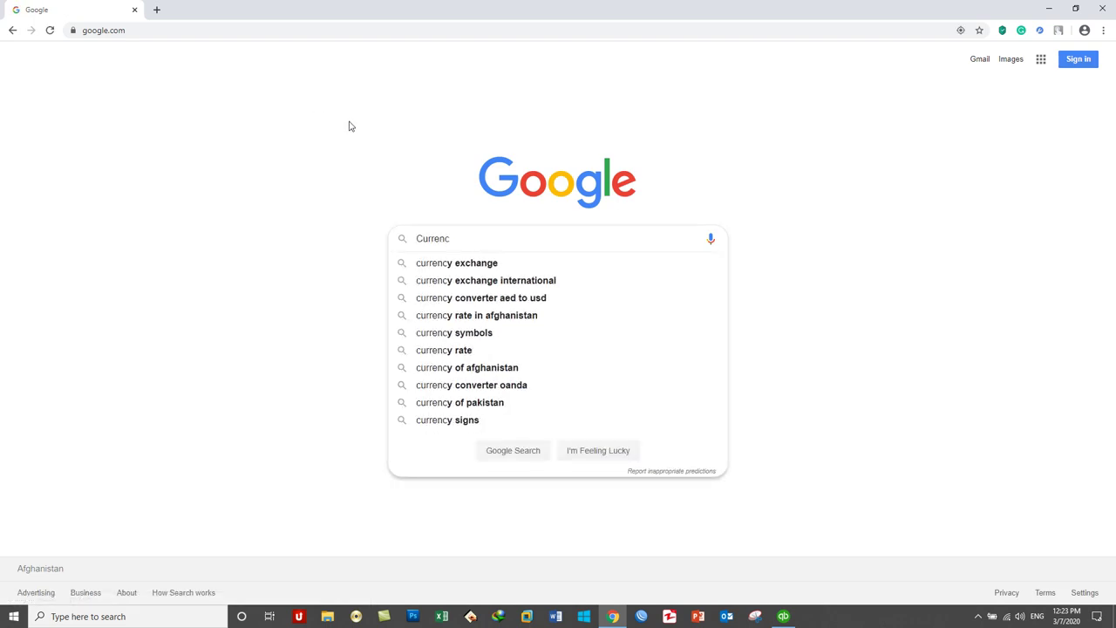
key(Down)
text(rate for )
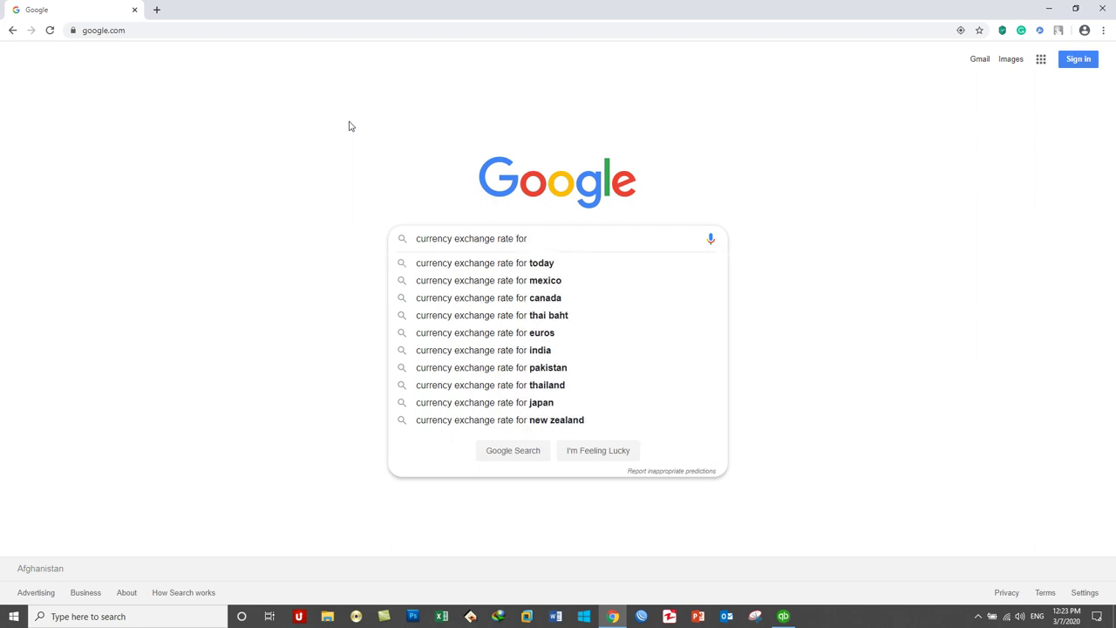
text(today)
key(Return)
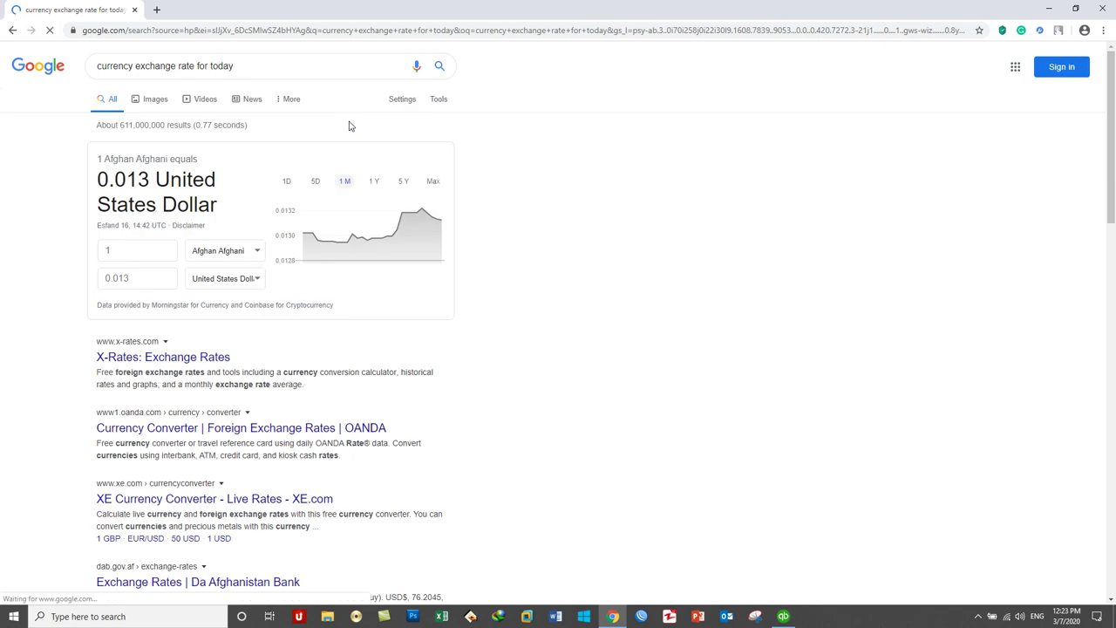
click(142, 251)
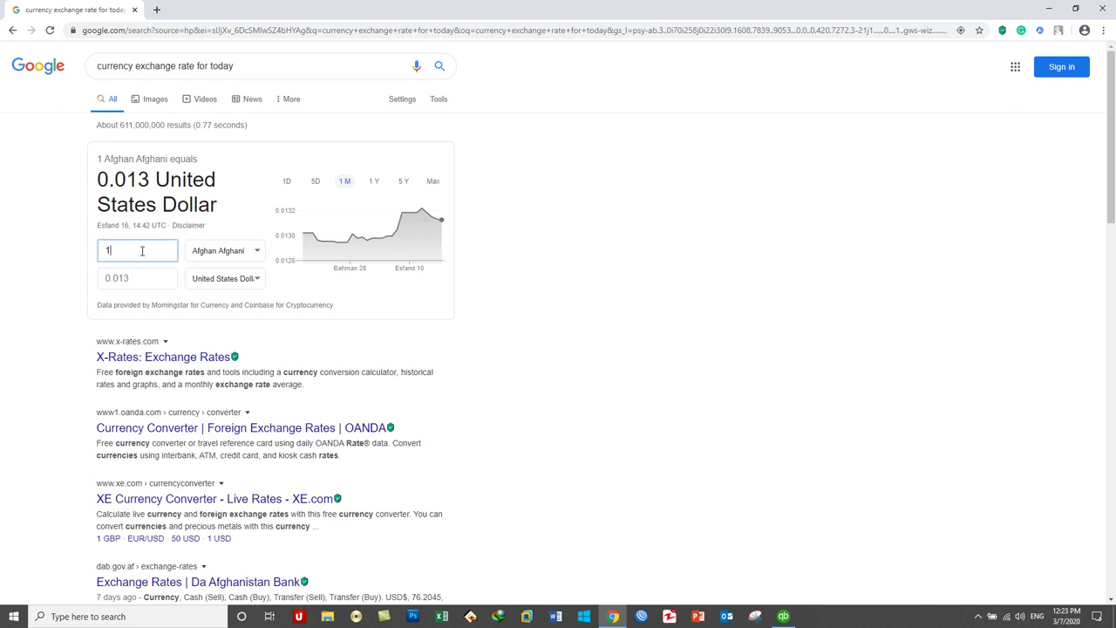
click(220, 279)
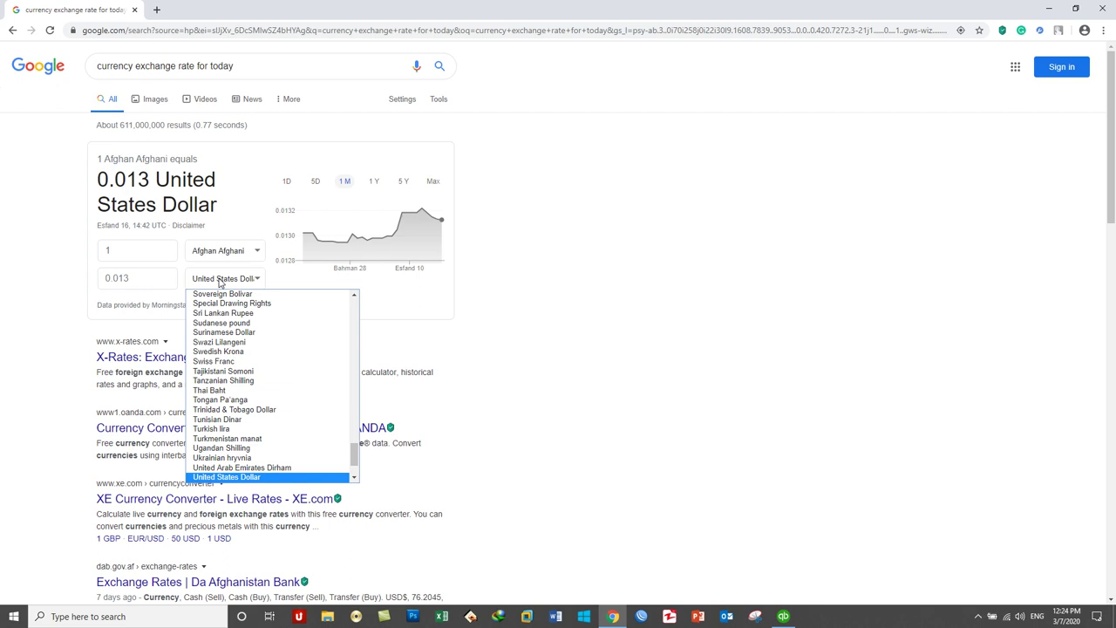
click(218, 250)
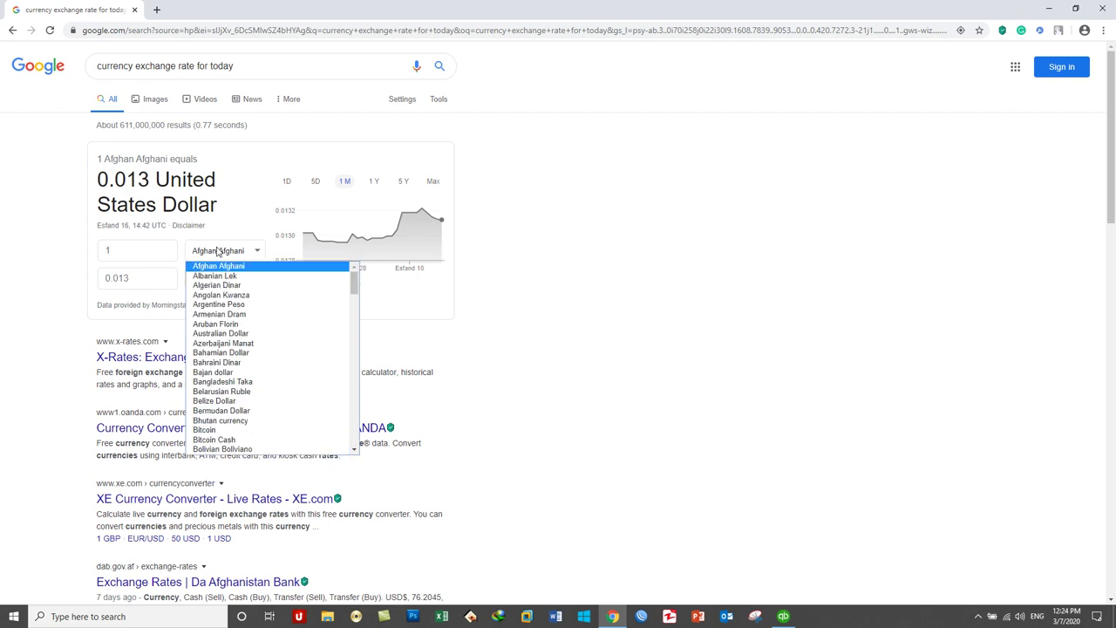
key(d)
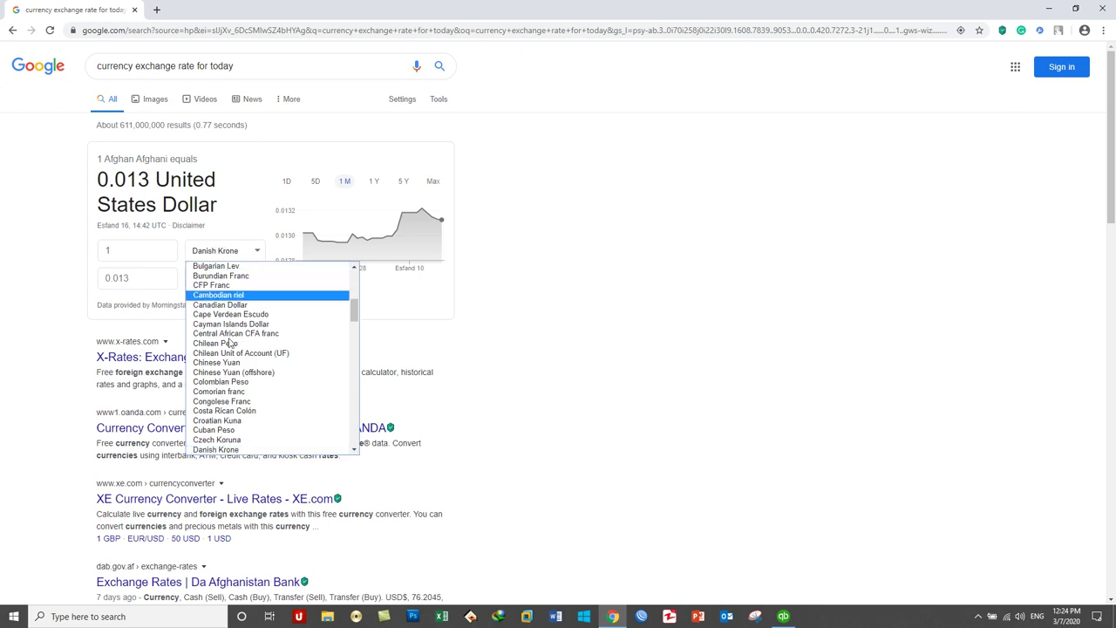
scroll(256, 419, down, 2)
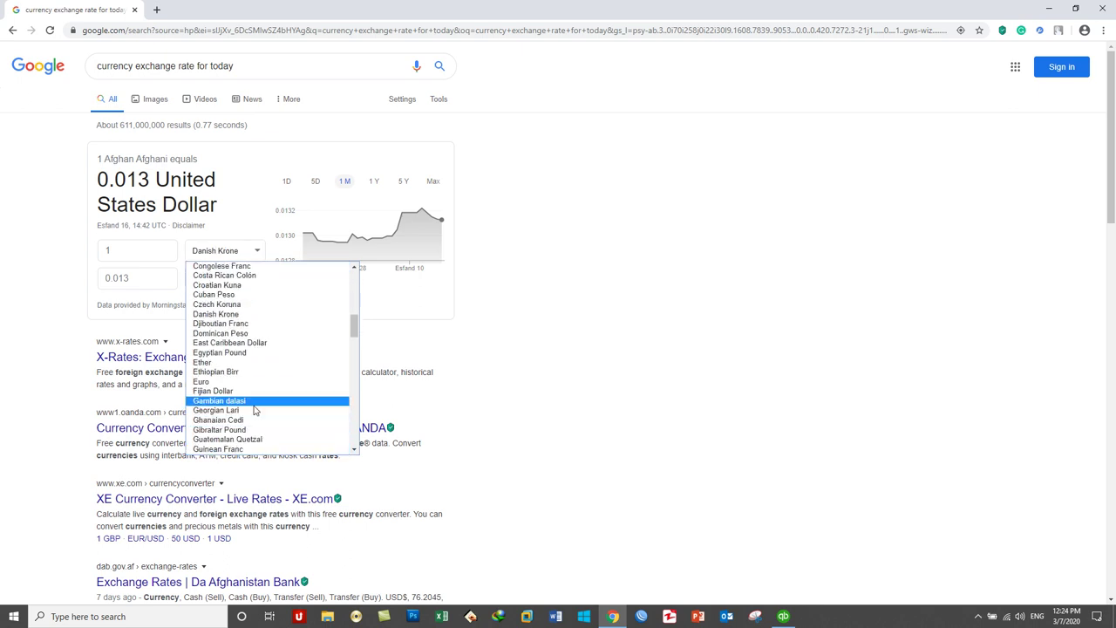
scroll(256, 410, up, 12)
scroll(256, 410, down, 15)
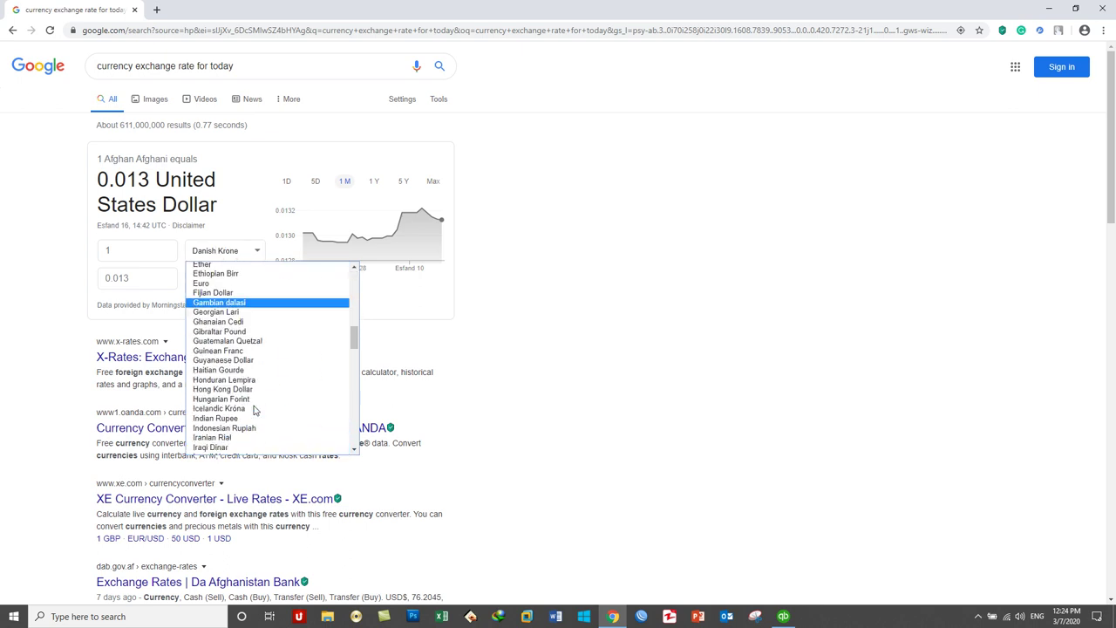
scroll(256, 410, down, 10)
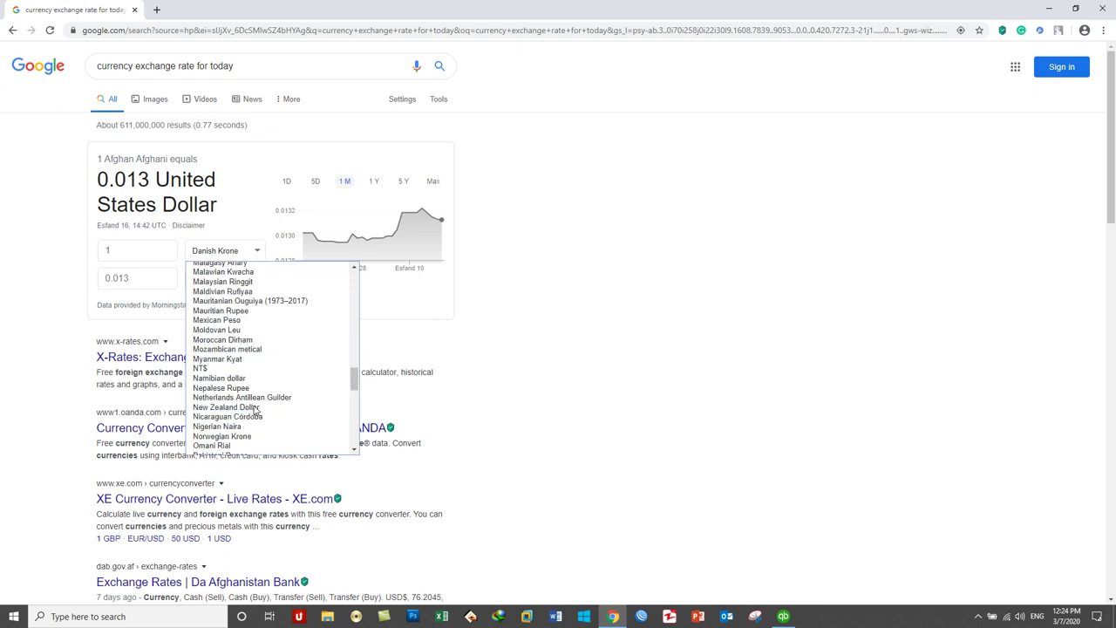
scroll(253, 408, down, 4)
scroll(256, 410, down, 10)
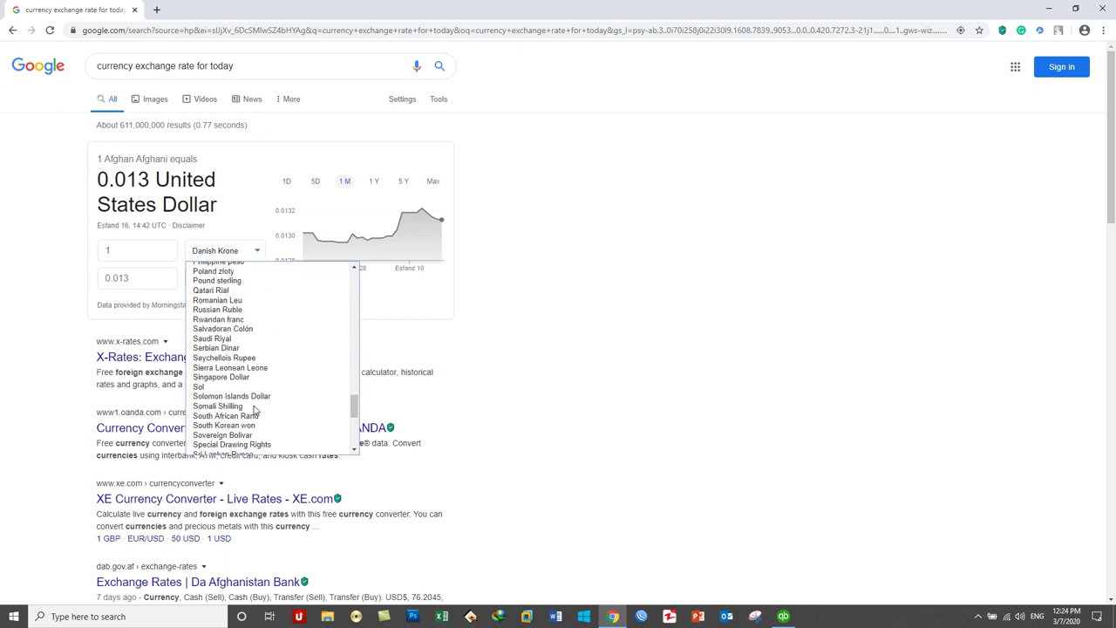
click(349, 391)
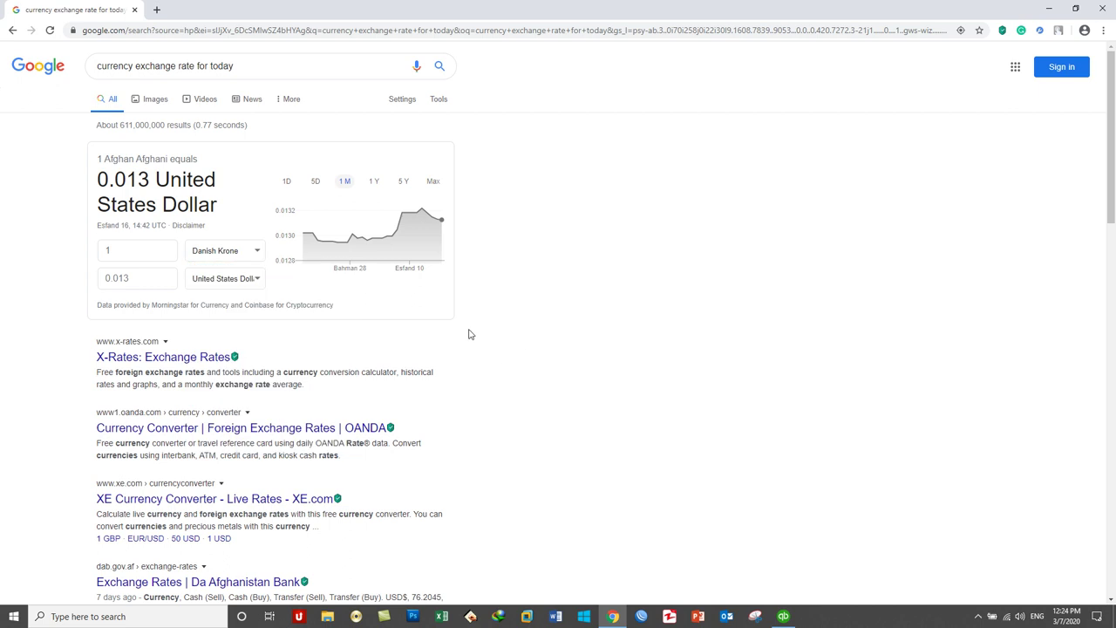
Set the Google currency converter to convert from United States Dollar to Afghan Afghani.
click(232, 252)
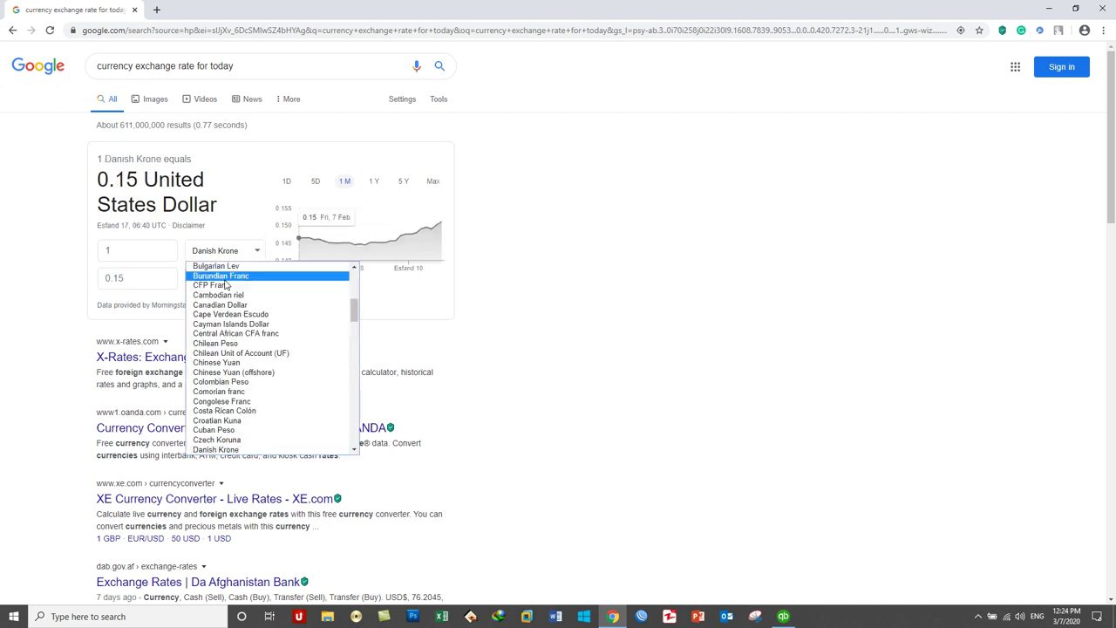
scroll(248, 357, down, 20)
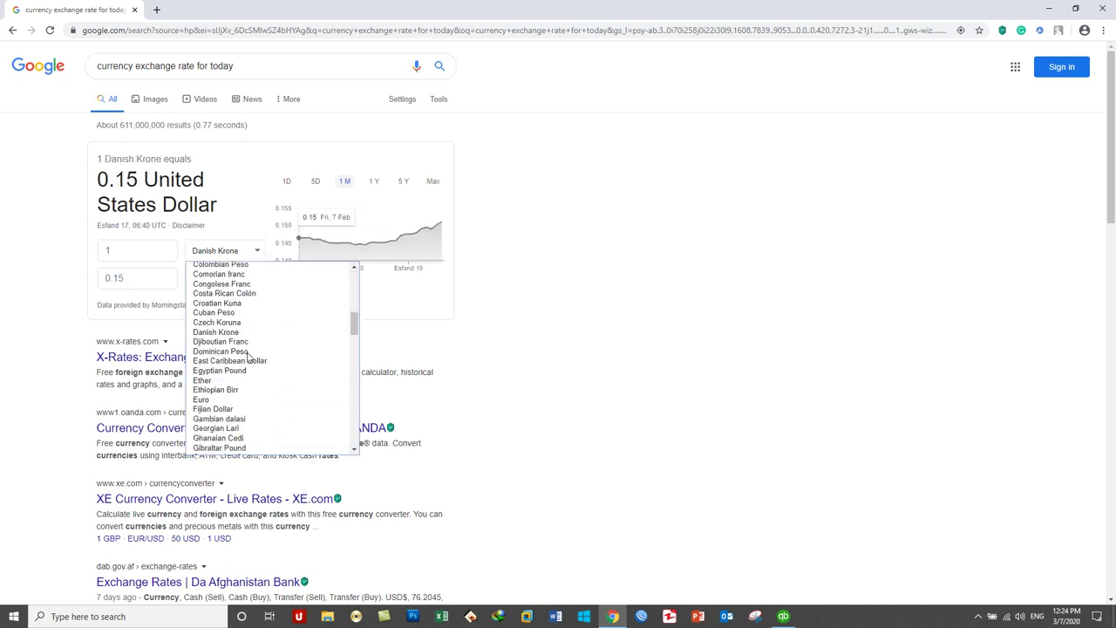
scroll(248, 357, down, 3)
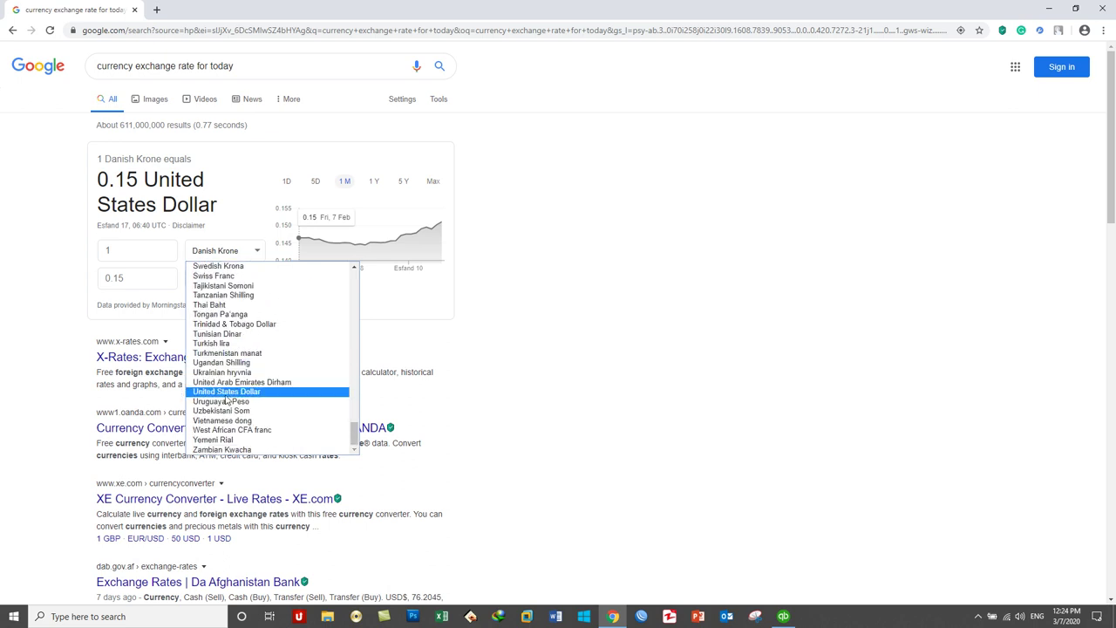
click(228, 393)
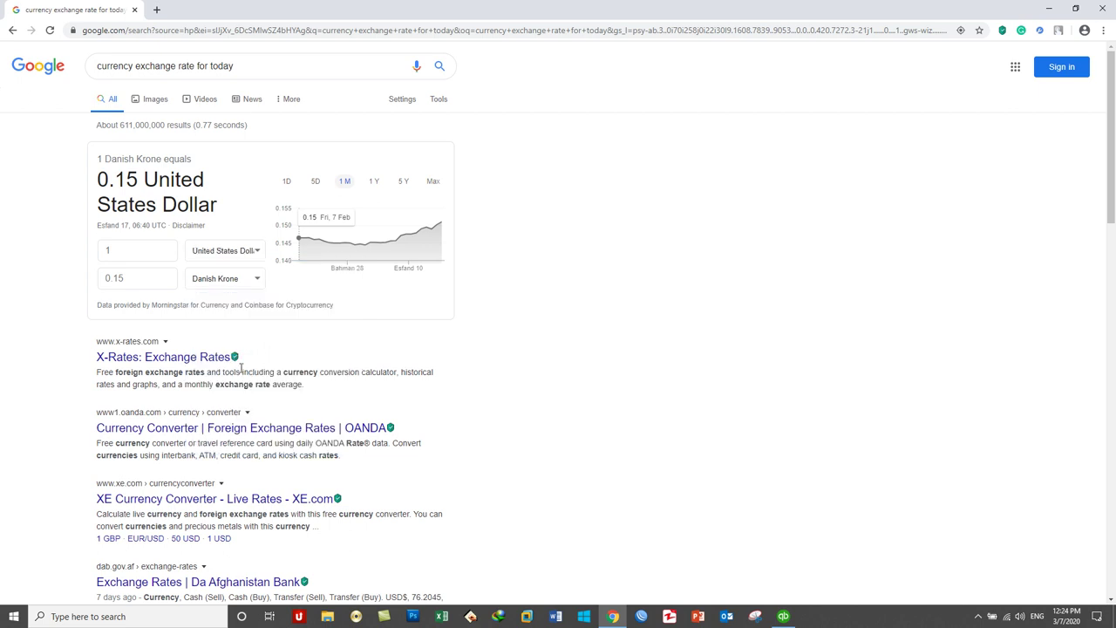
click(219, 281)
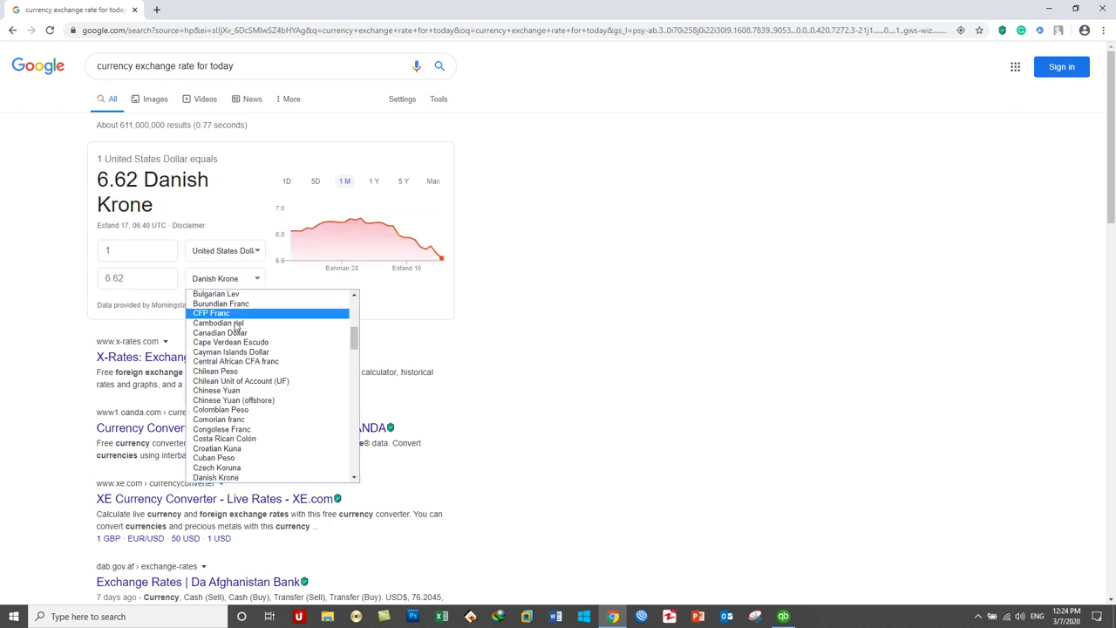
scroll(225, 314, up, 5)
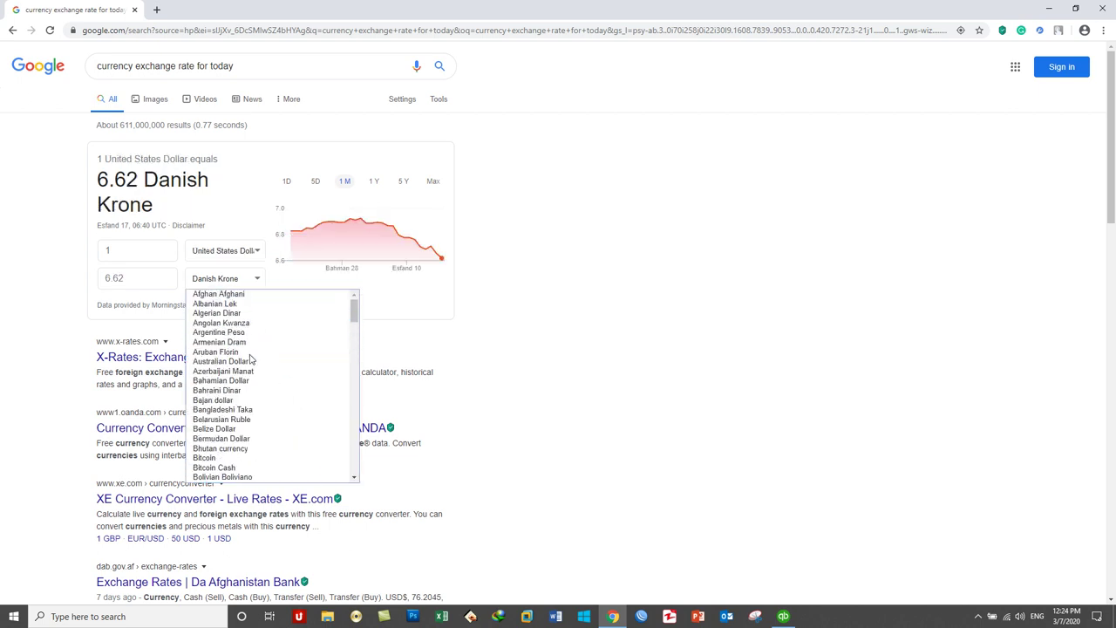
click(234, 295)
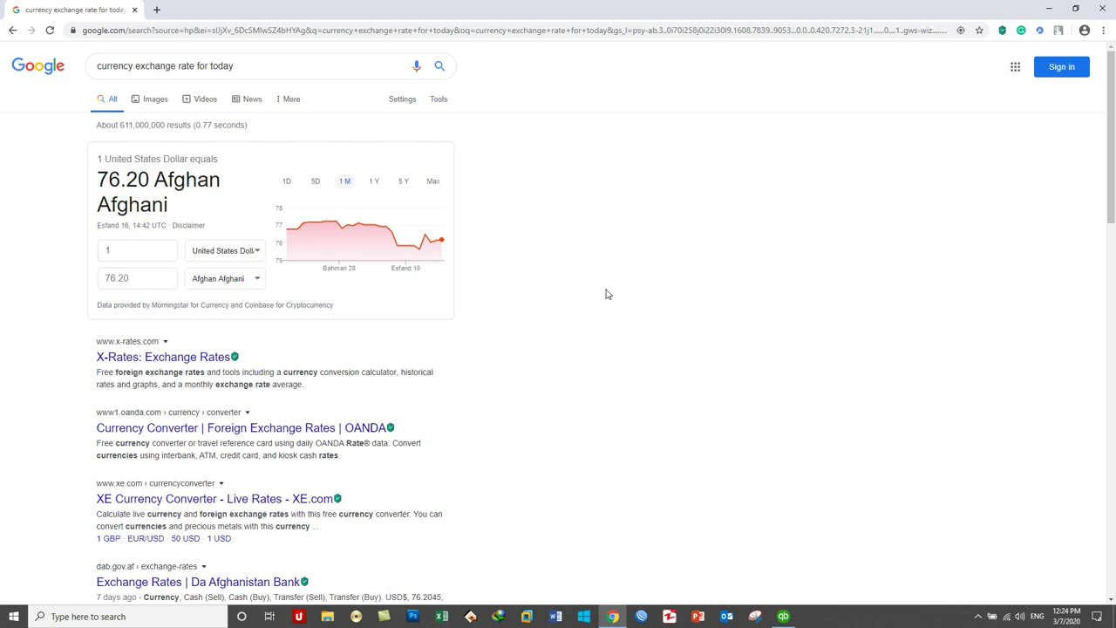
Try converting 1000 United States Dollars to Afghan Afghani and reset the amount to 1.
click(145, 253)
text(000)
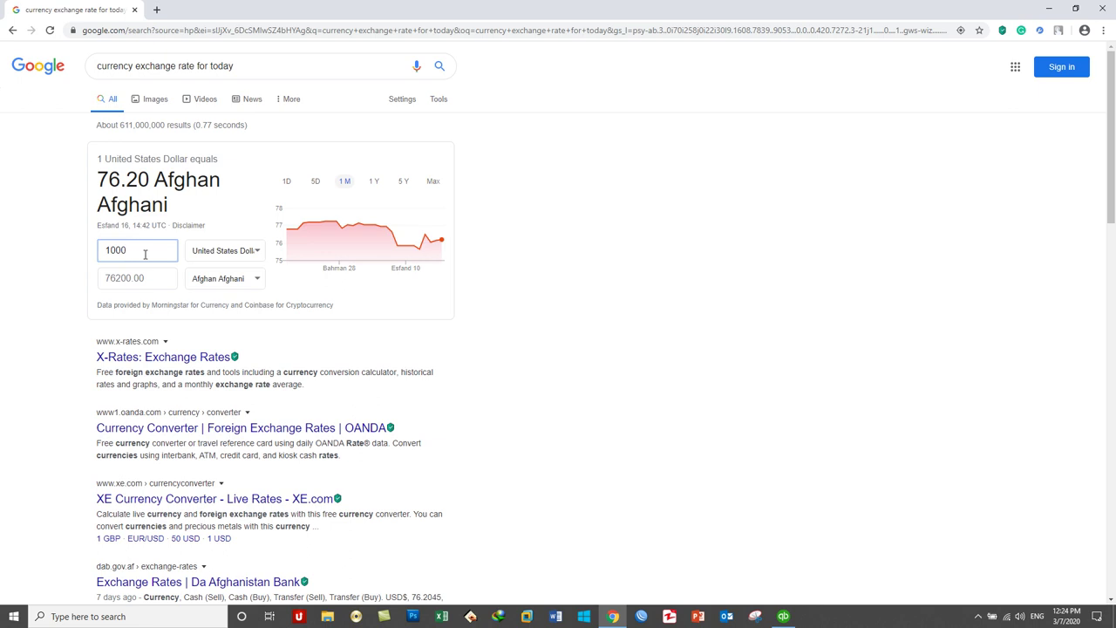
key(BackSpace)
key(BackSpace)
key(BackSpace)
click(663, 302)
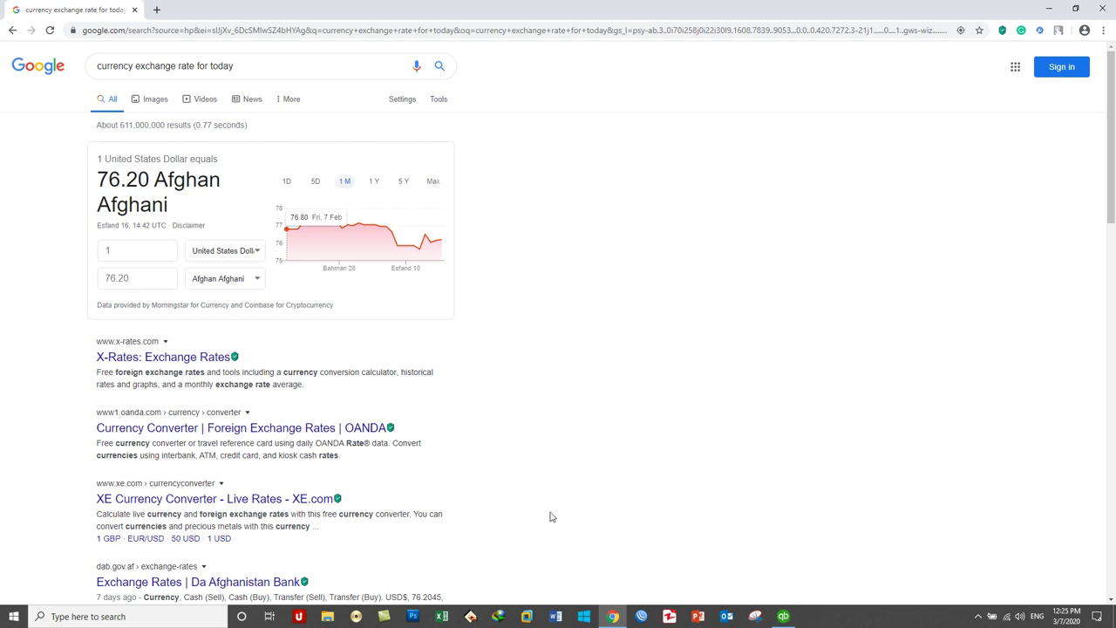
Switch back to QuickBooks and save a US Dollar exchange rate of 76.20 as of 03/07/2020.
click(614, 618)
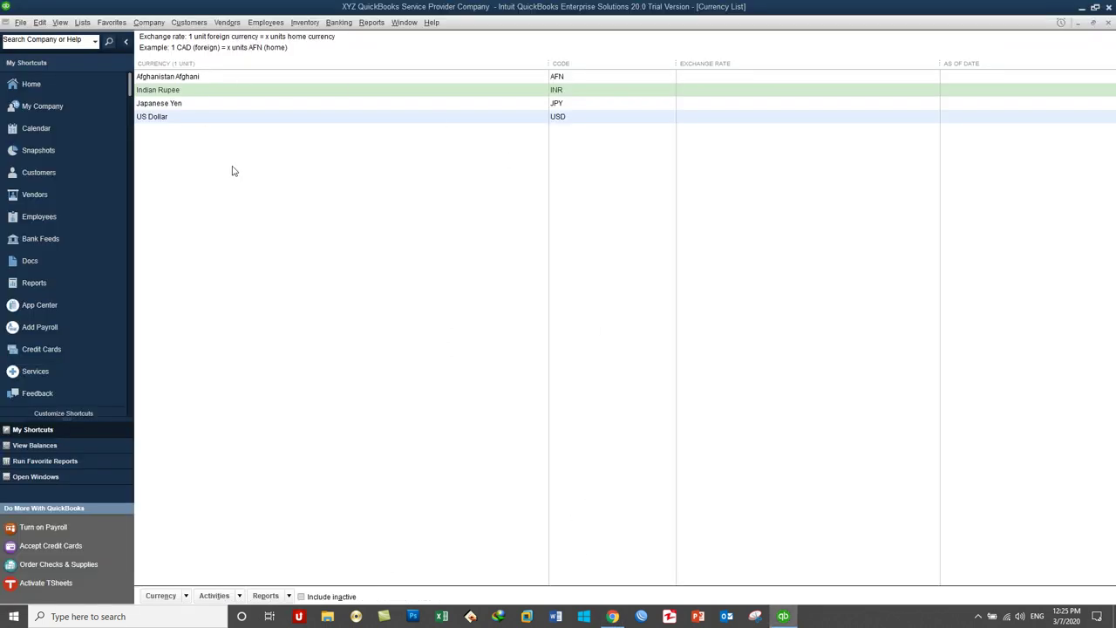
click(218, 105)
double_click(172, 117)
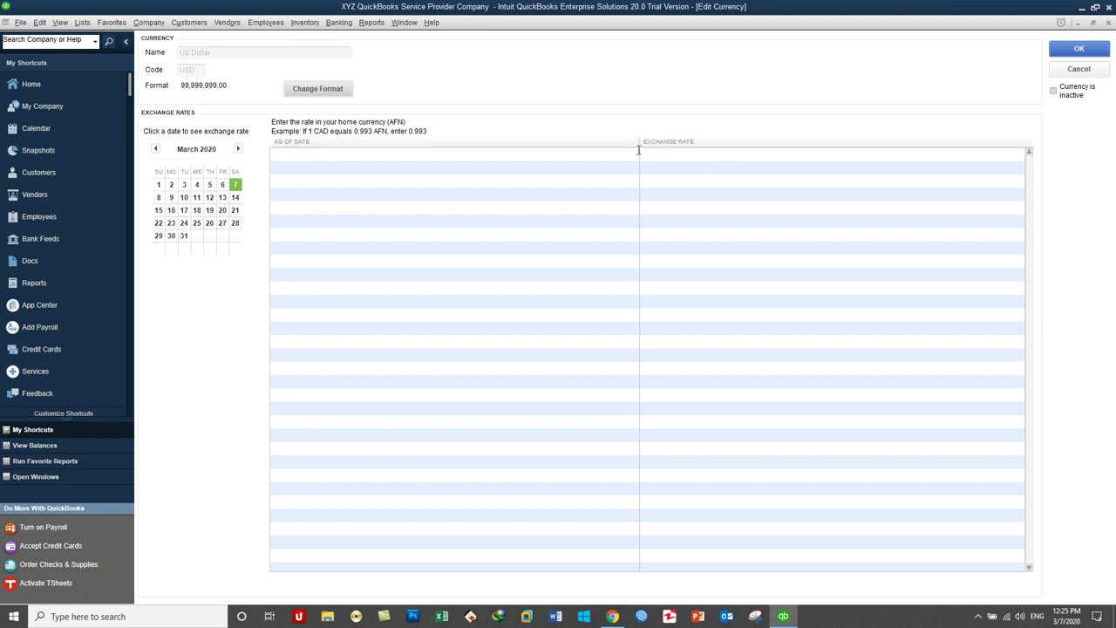
click(236, 186)
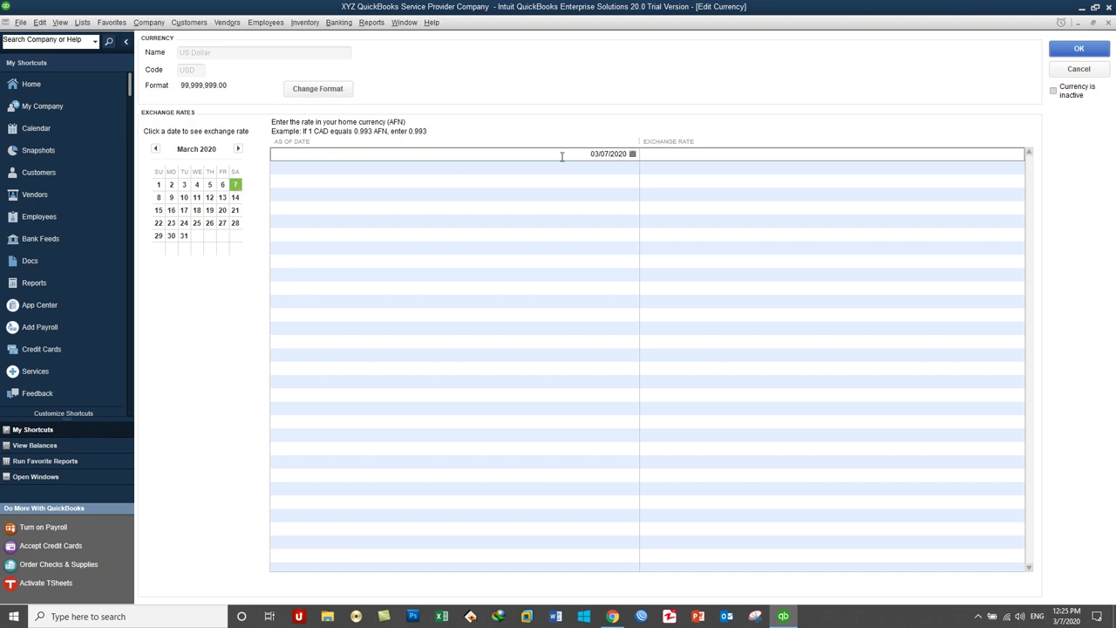
click(633, 154)
click(614, 121)
click(654, 154)
text(76.20)
click(1078, 49)
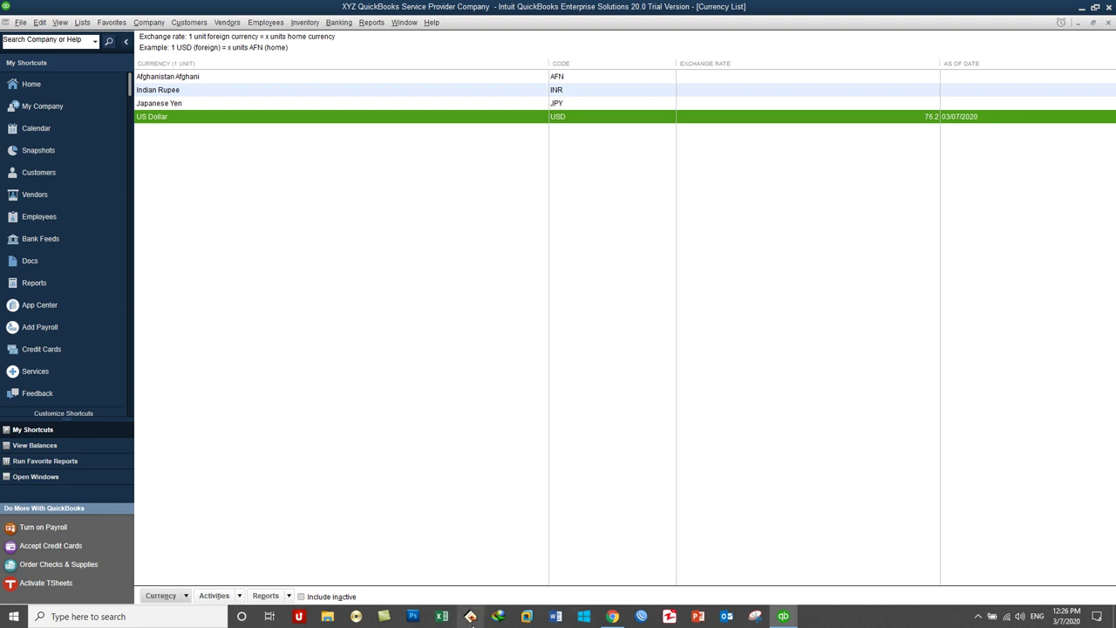
Switch to Chrome and set the Google currency converter to convert from Indian Rupee to Afghan Afghani.
click(613, 616)
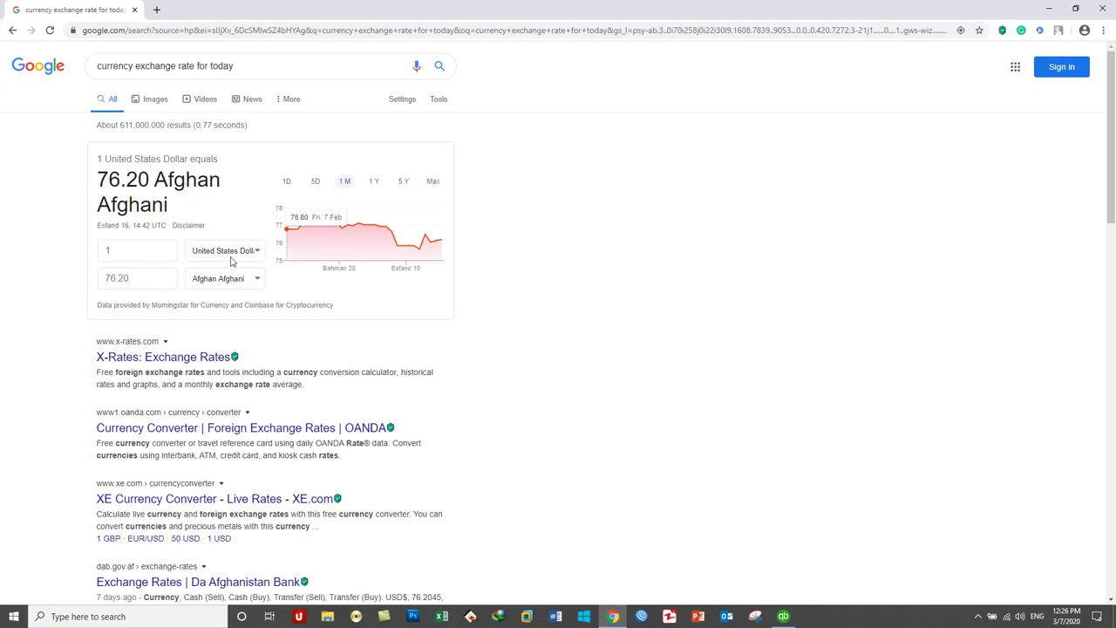
click(228, 253)
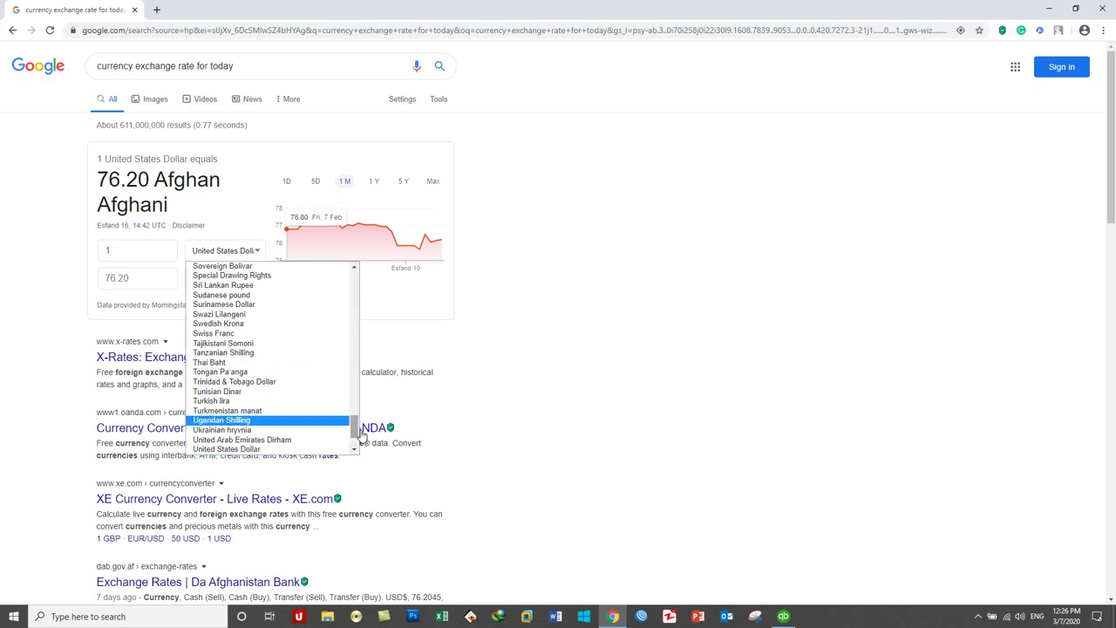
drag(355, 428, 371, 352)
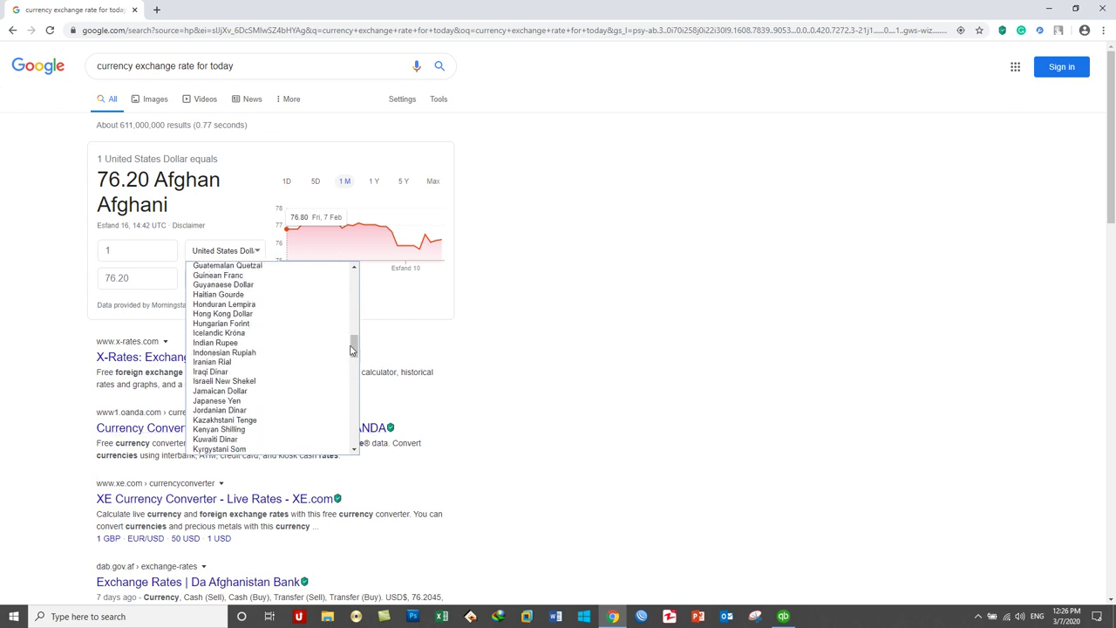
click(290, 348)
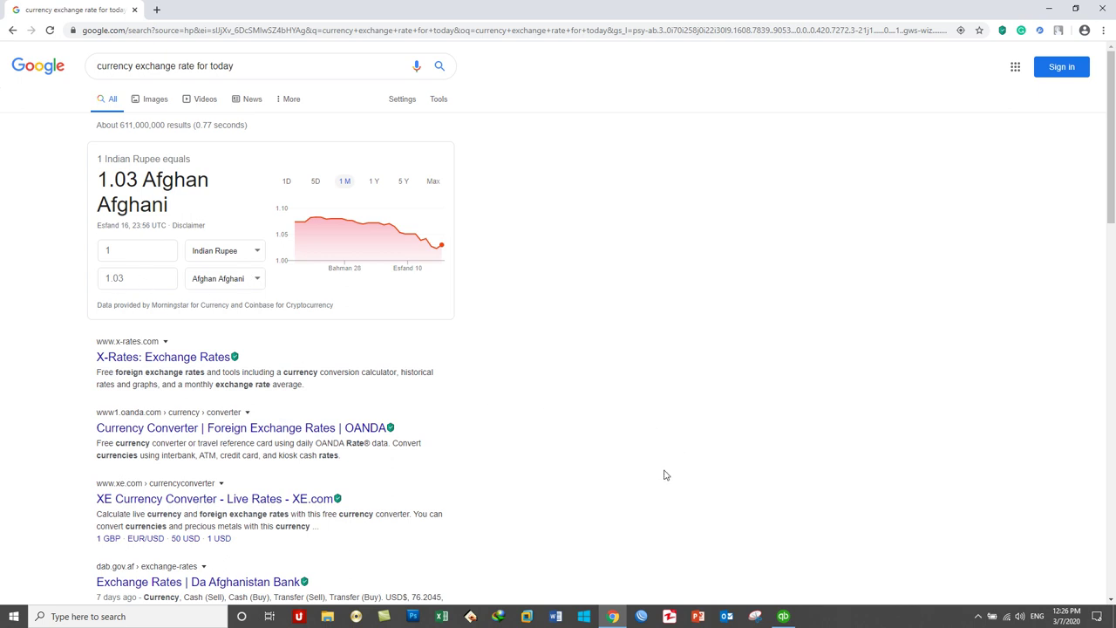
Switch back to QuickBooks and save an Indian Rupee exchange rate of 1.03 as of 03/07/2020.
click(612, 616)
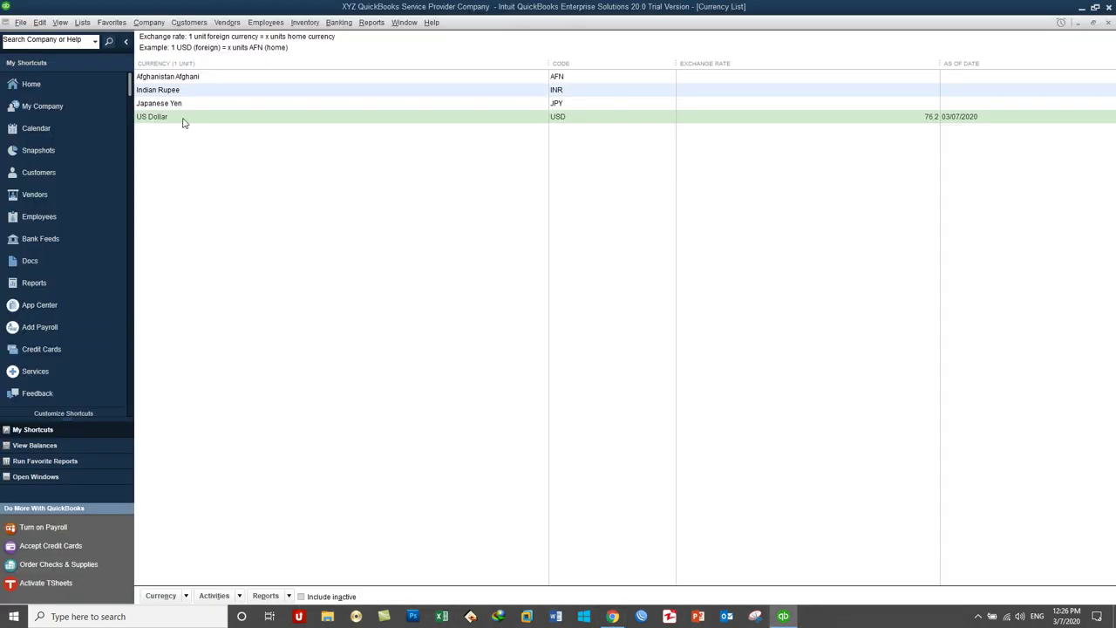
double_click(171, 93)
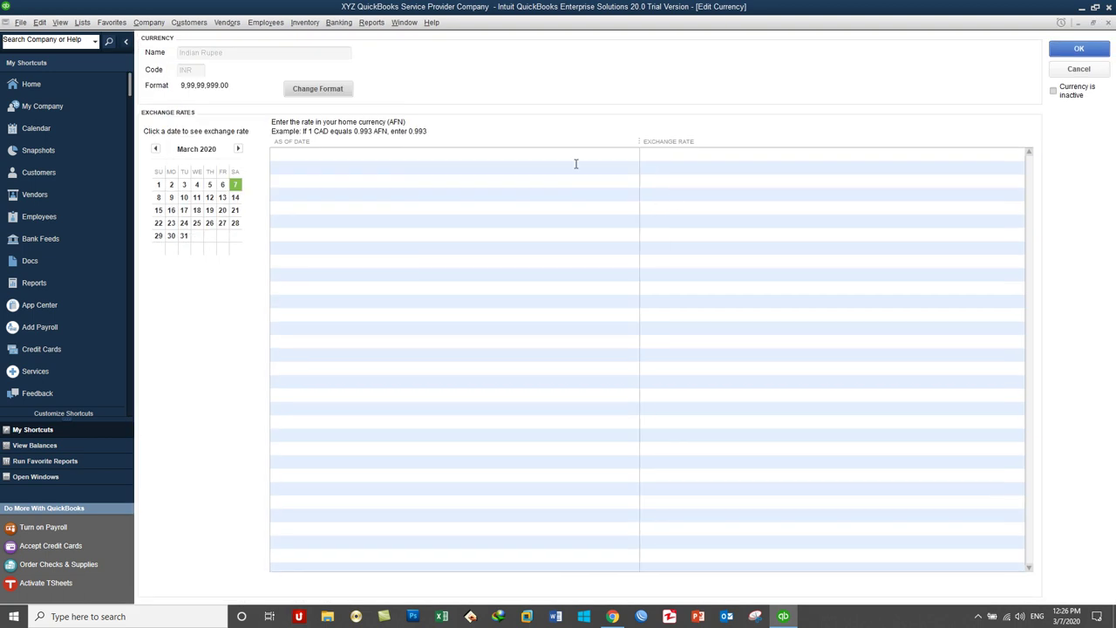
click(602, 154)
click(632, 154)
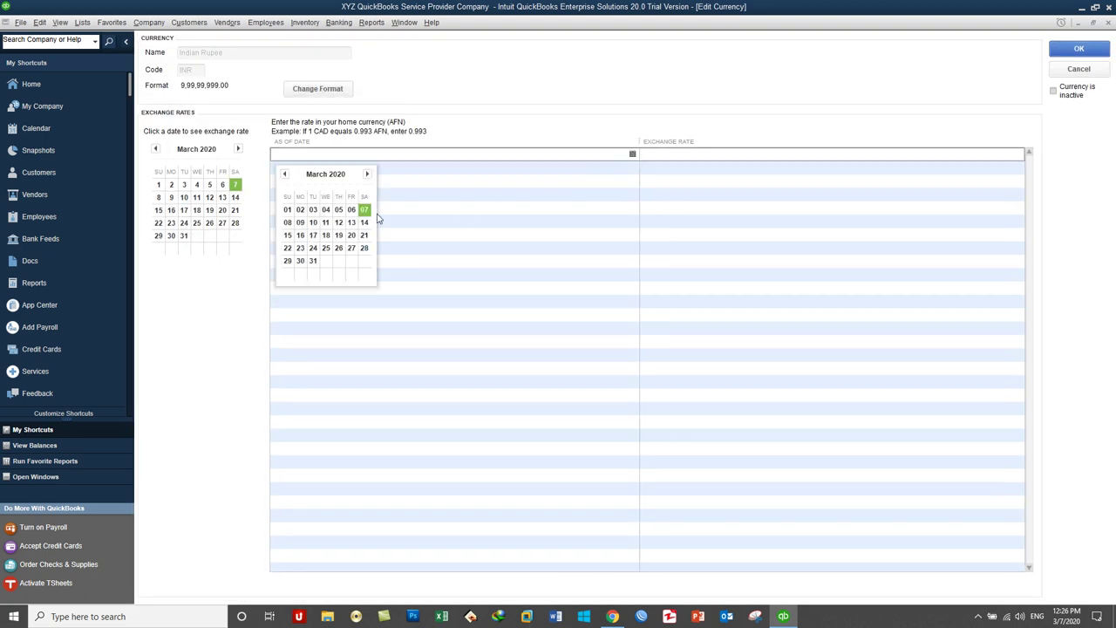
click(364, 211)
click(671, 155)
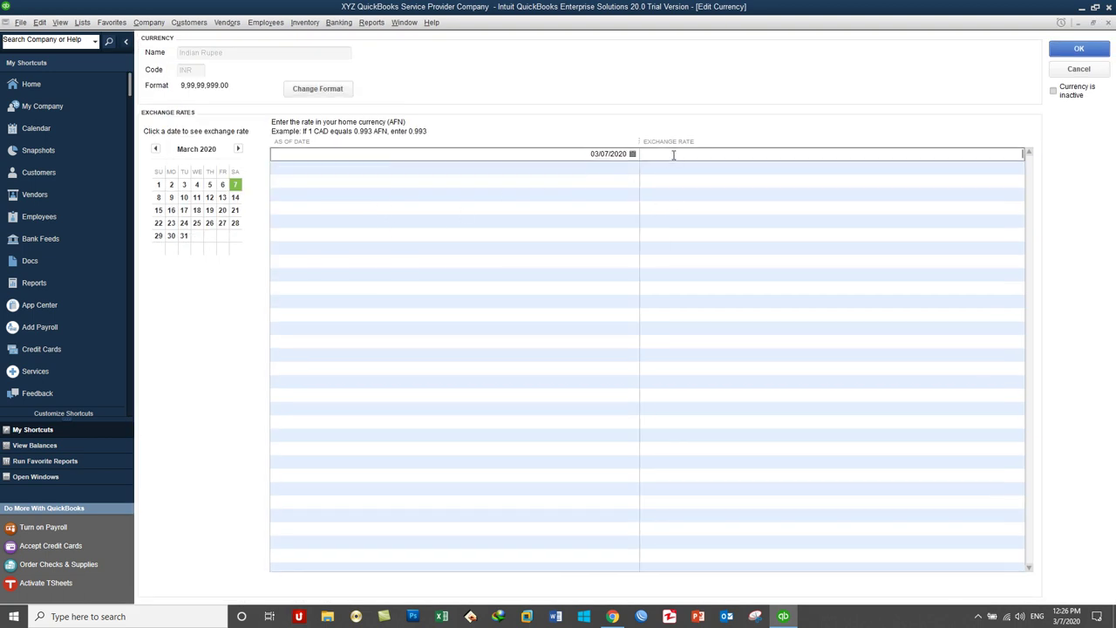
text(1.03)
click(693, 166)
click(712, 156)
click(1079, 48)
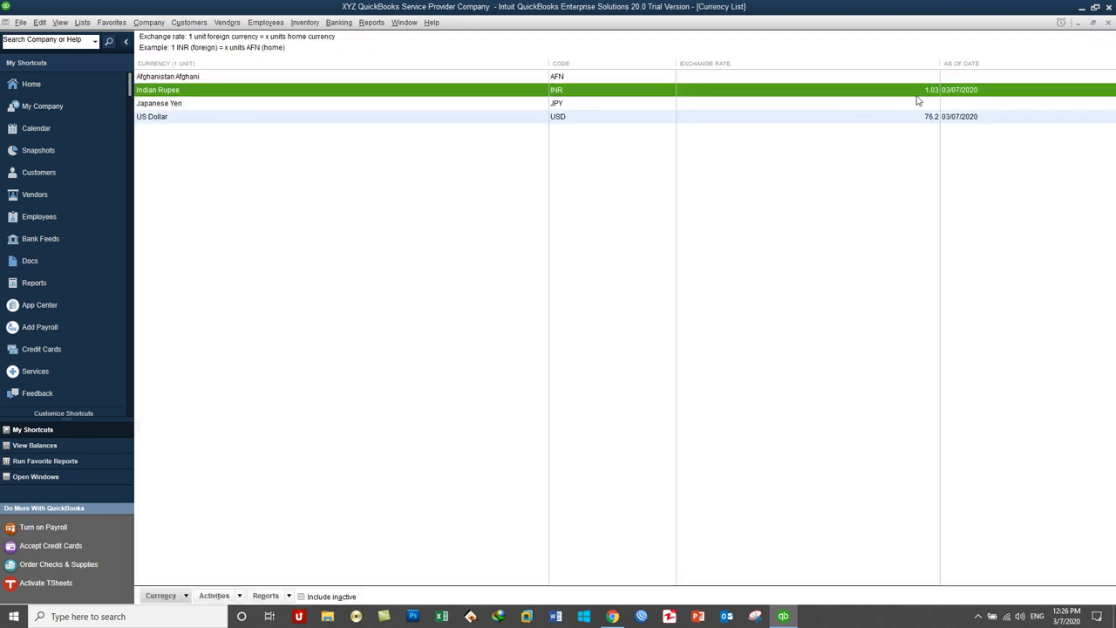
Open the Japanese Yen currency for editing, and in Chrome set the Google converter from Japanese Yen to Afghan Afghani.
double_click(200, 105)
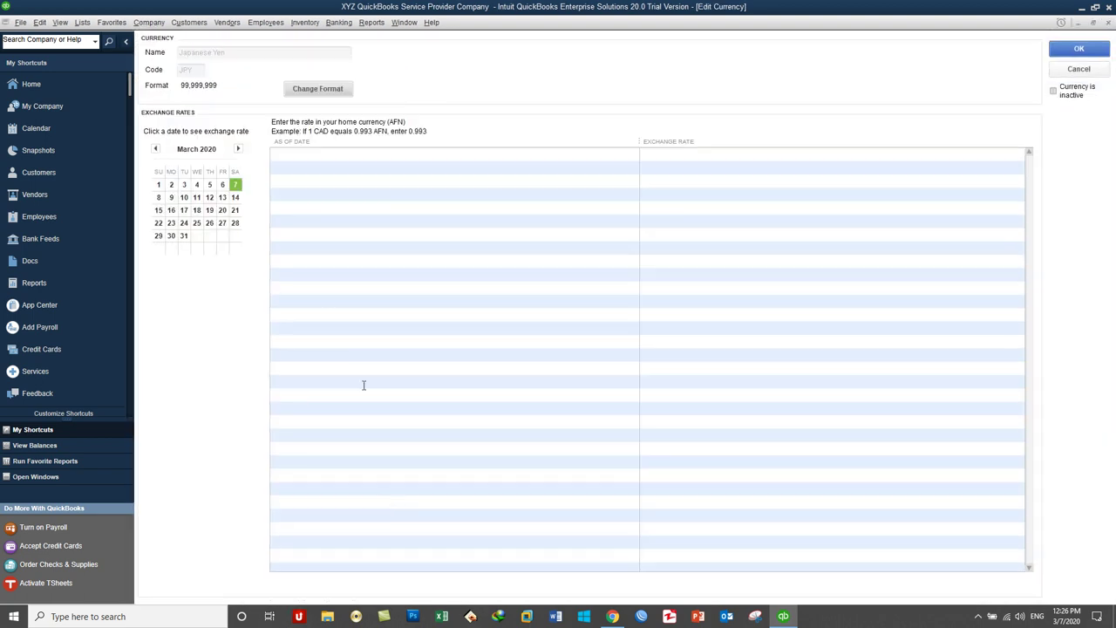
click(614, 616)
click(237, 255)
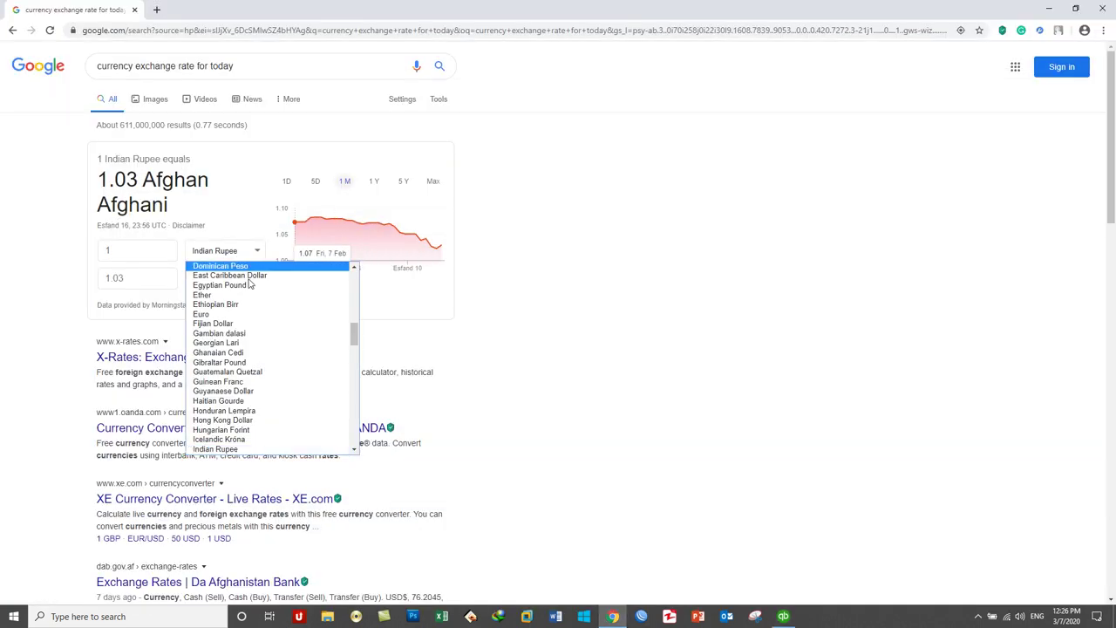
drag(356, 334, 355, 349)
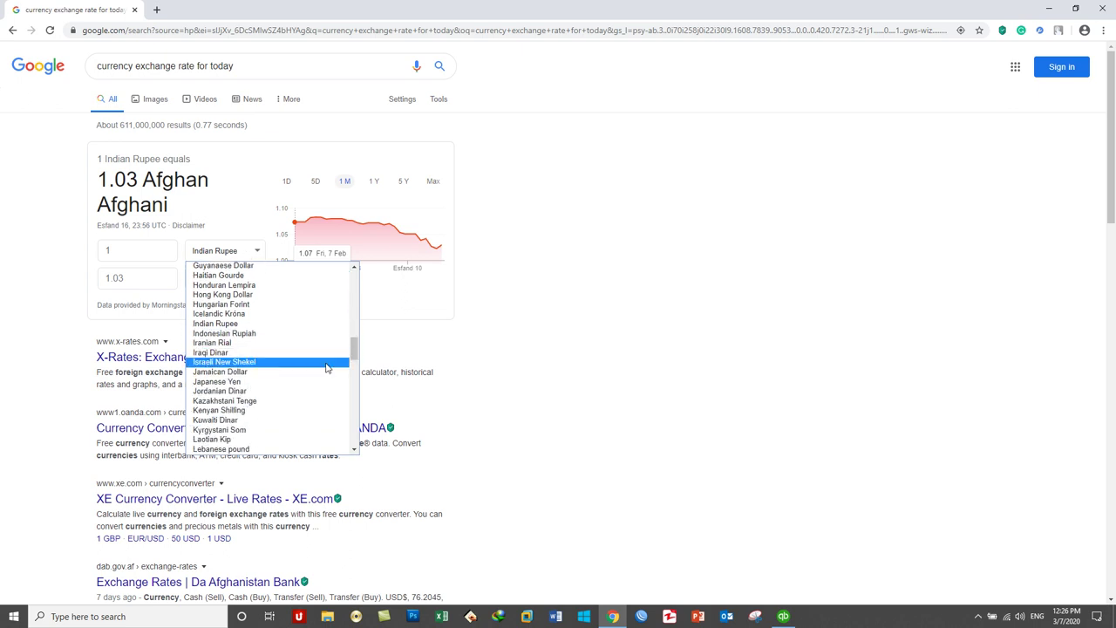
click(302, 382)
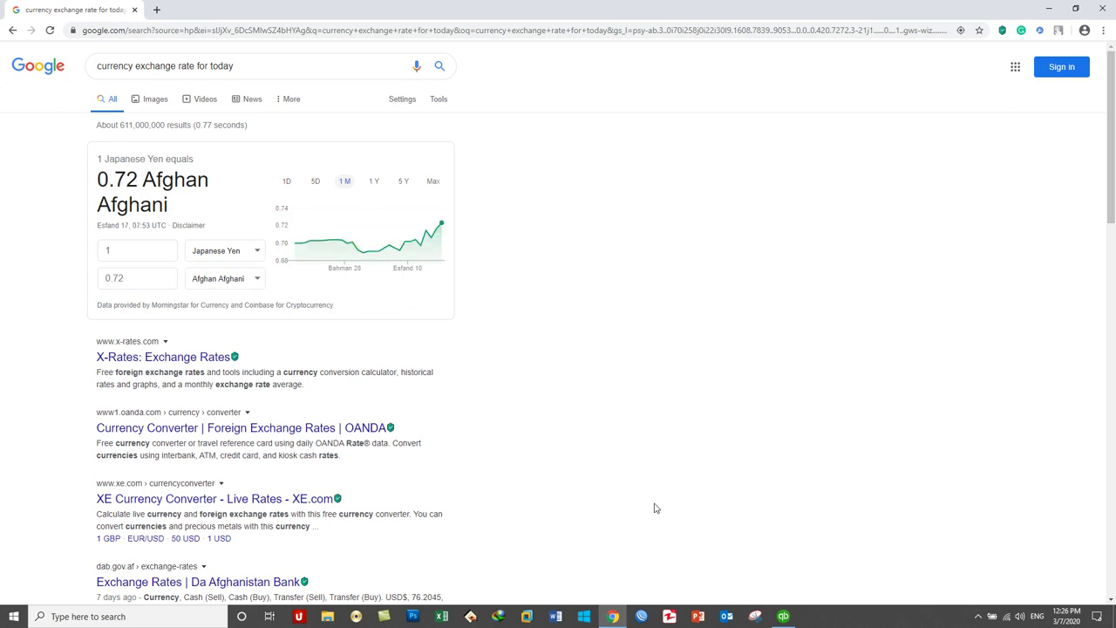
Switch back to QuickBooks and save a Japanese Yen exchange rate of .72 as of 03/07/2020.
click(616, 616)
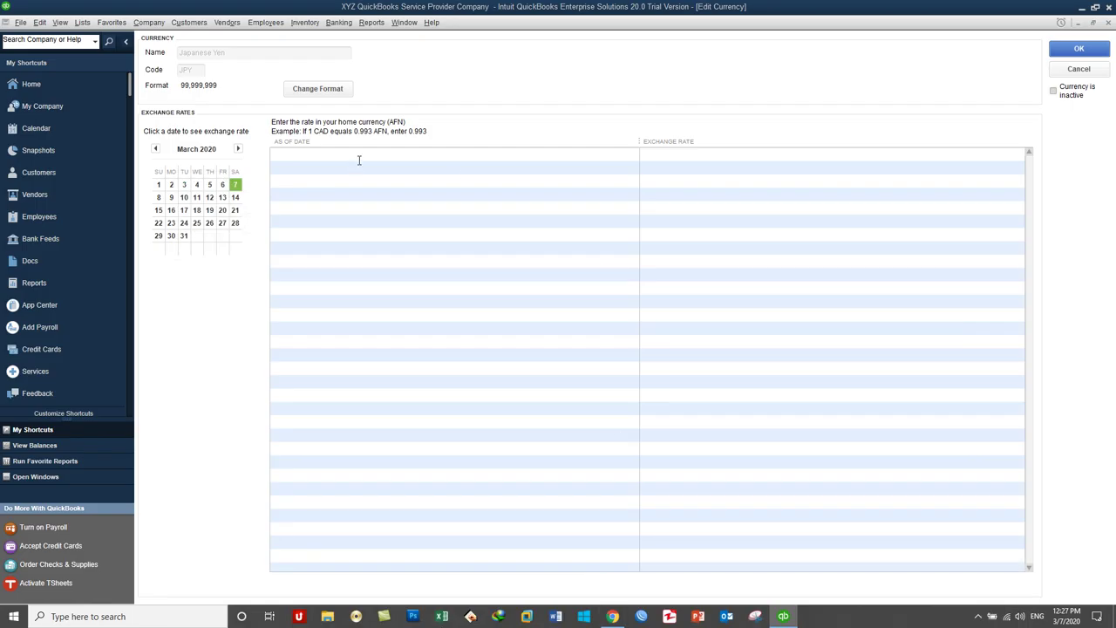
click(413, 155)
click(632, 154)
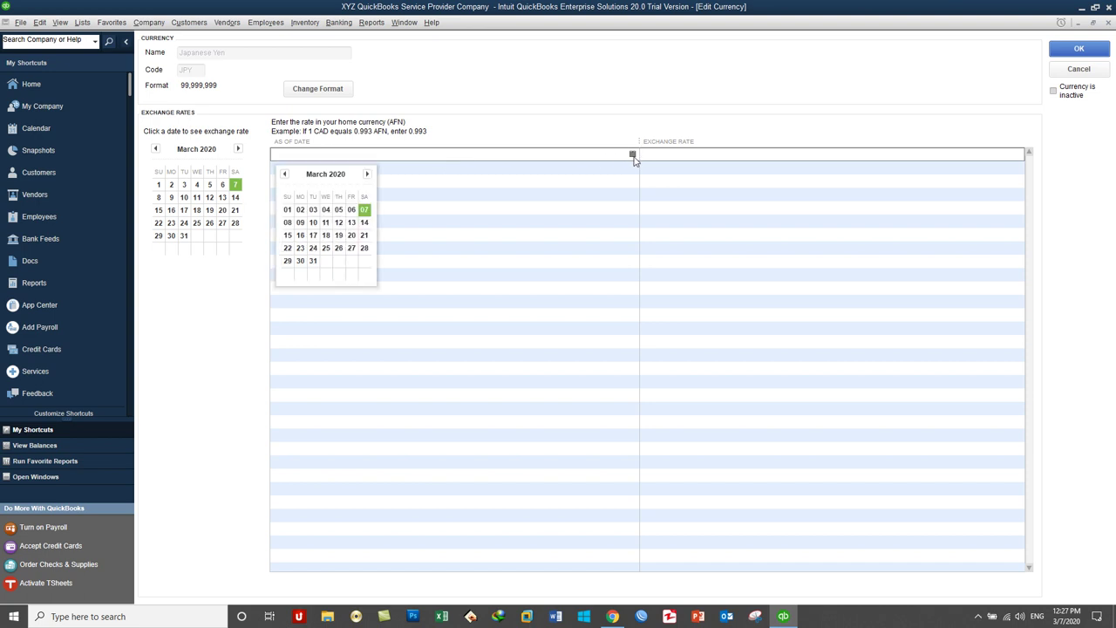
click(364, 210)
click(772, 156)
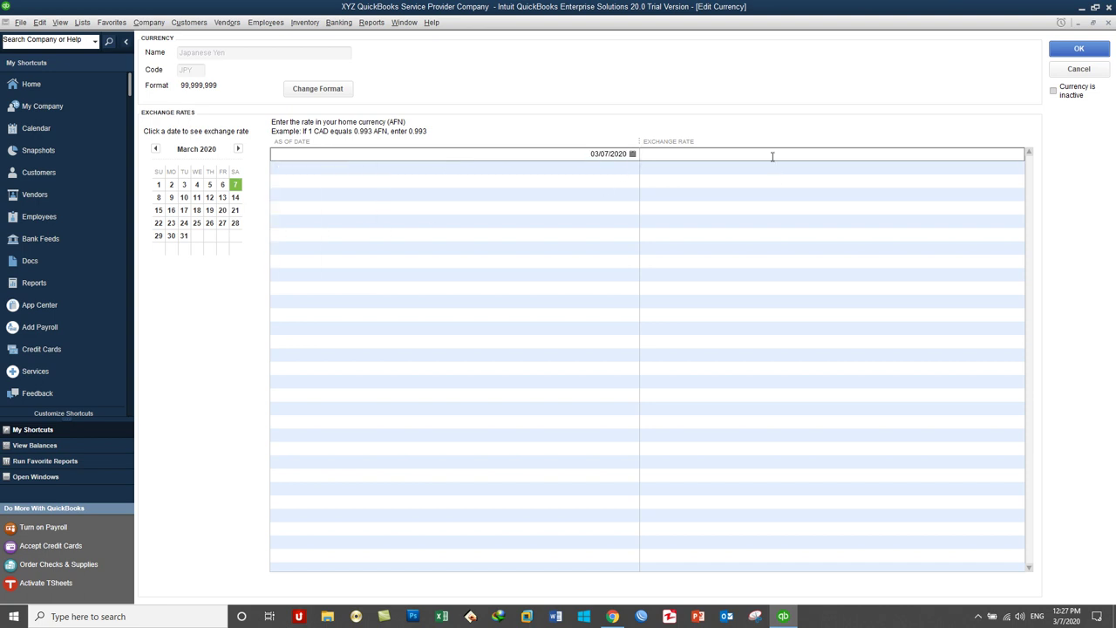
text(.72)
click(1062, 55)
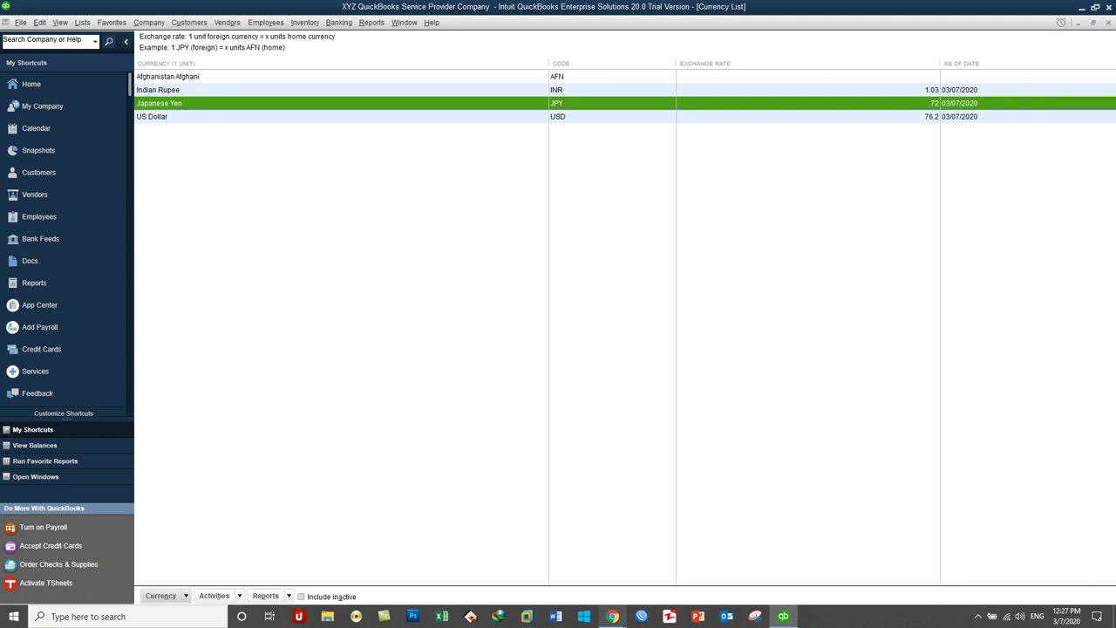
Minimize the Chrome window and return to the QuickBooks currency list.
key(alt+Tab)
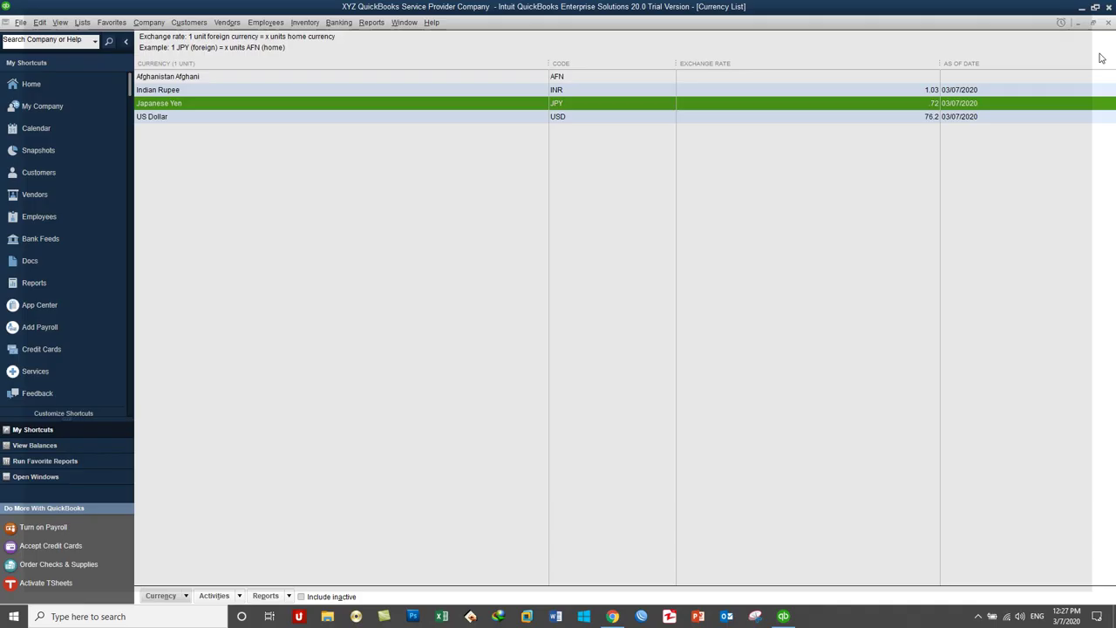
click(1050, 8)
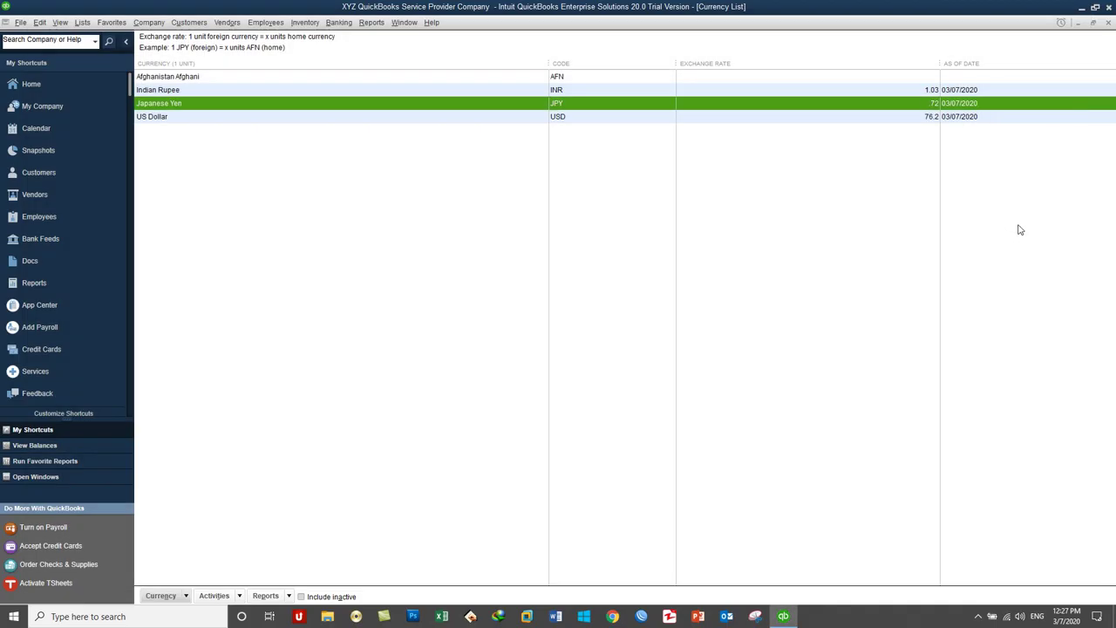
click(965, 199)
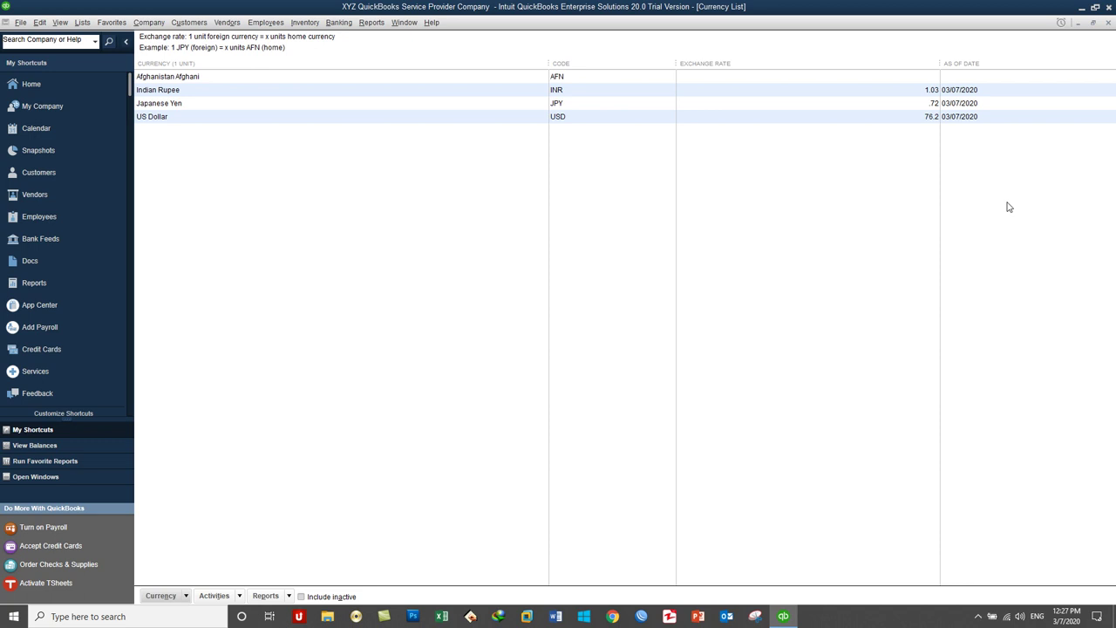
Open the US Dollar currency for editing and add exchange rate rows dated 03/06/2020 and 03/05/2020.
click(565, 118)
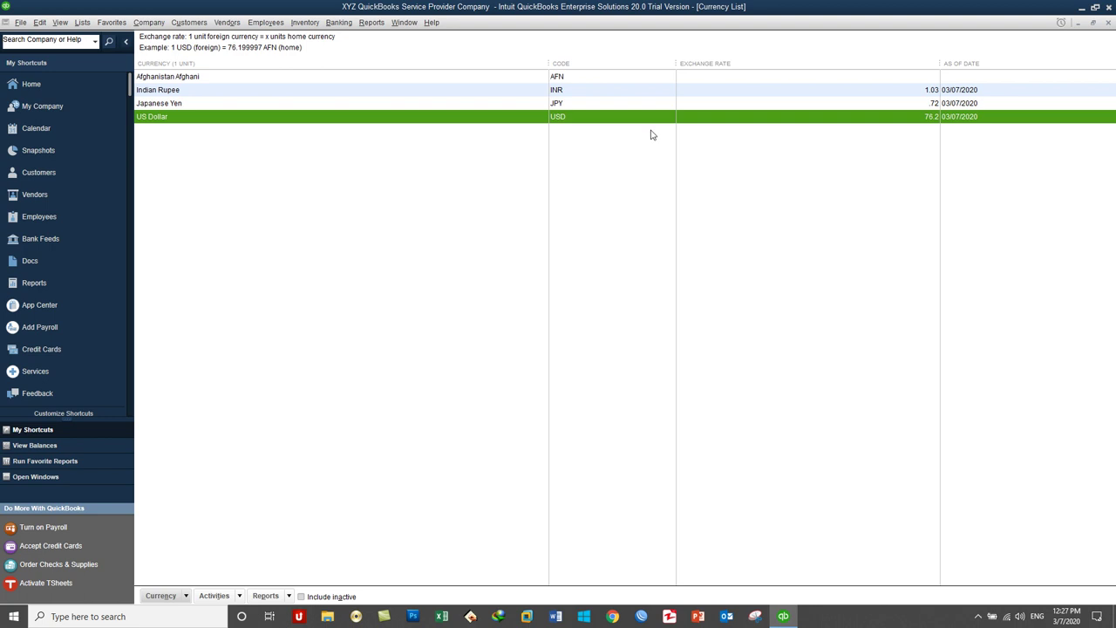
double_click(919, 118)
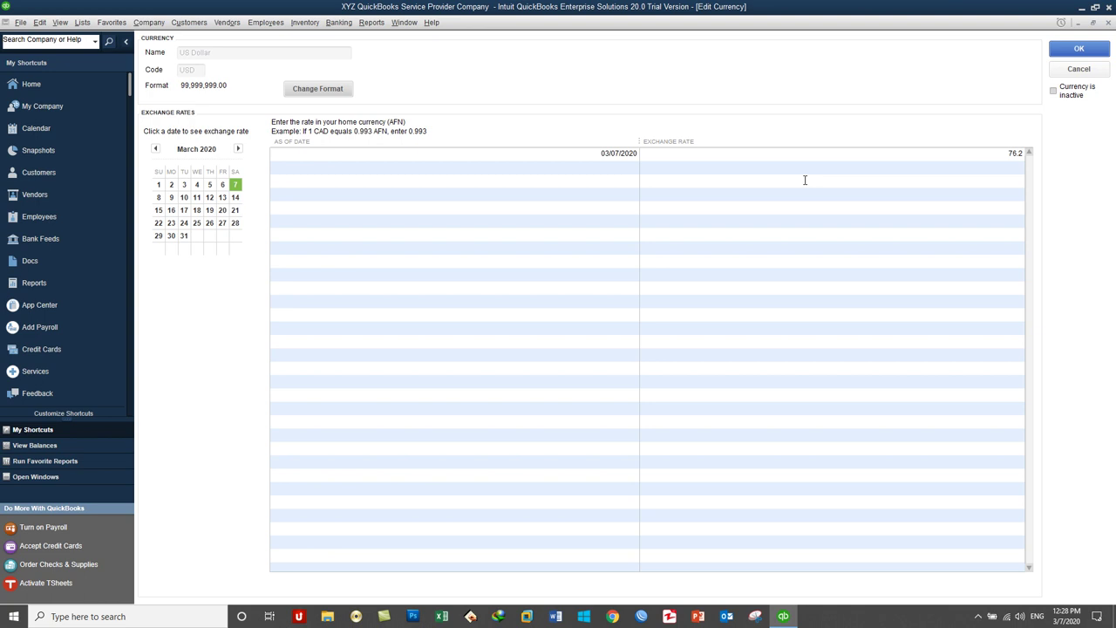
click(634, 170)
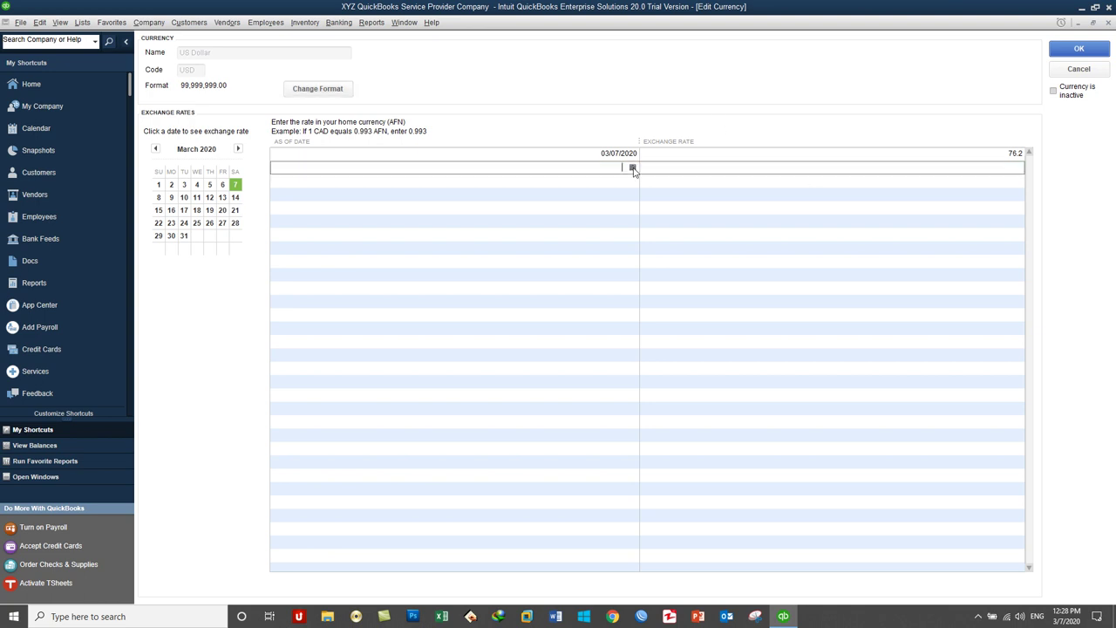
click(633, 169)
click(352, 224)
click(598, 181)
click(632, 181)
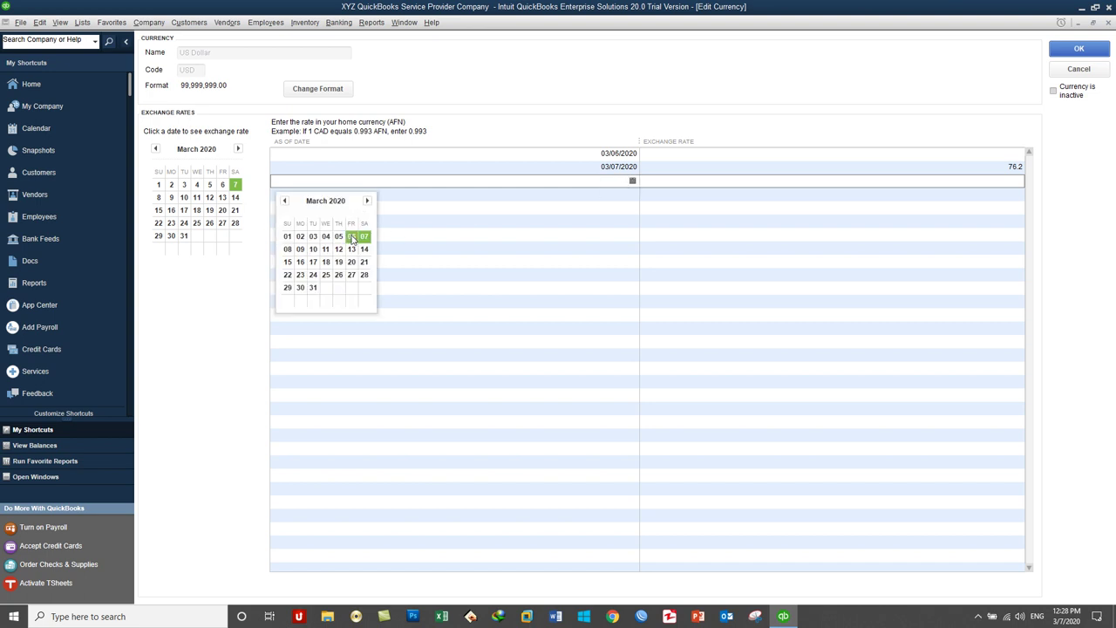
click(338, 237)
Set the US Dollar rates to 76.20 for 03/05/2020, 76.1 for 03/06/2020 and 76.00 for 03/07/2020, and save the currency.
click(663, 167)
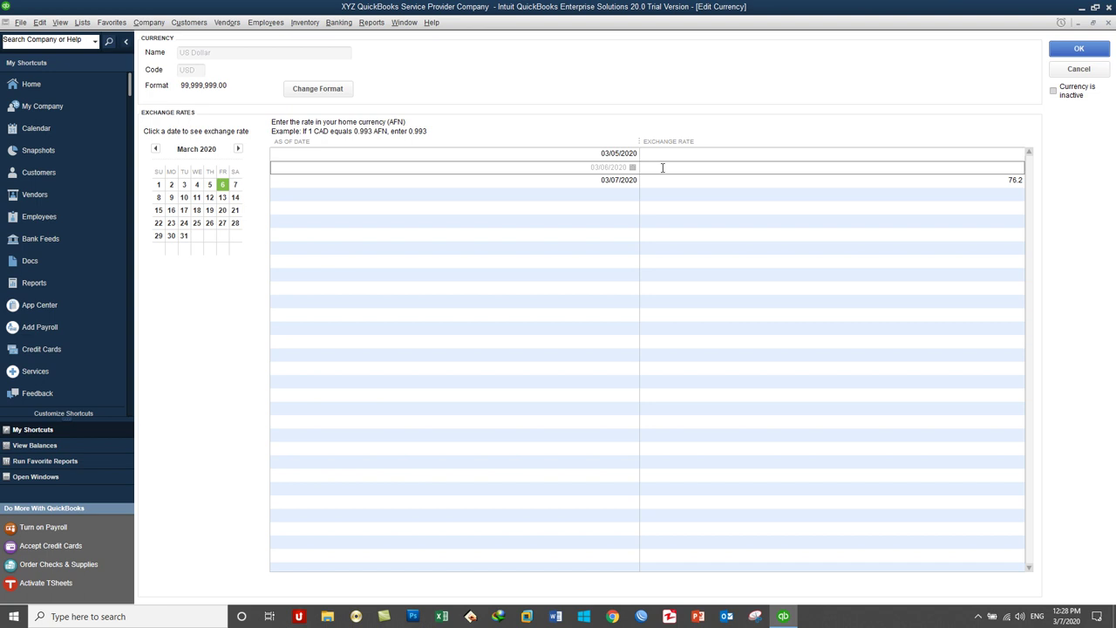
click(715, 152)
text(76.2)
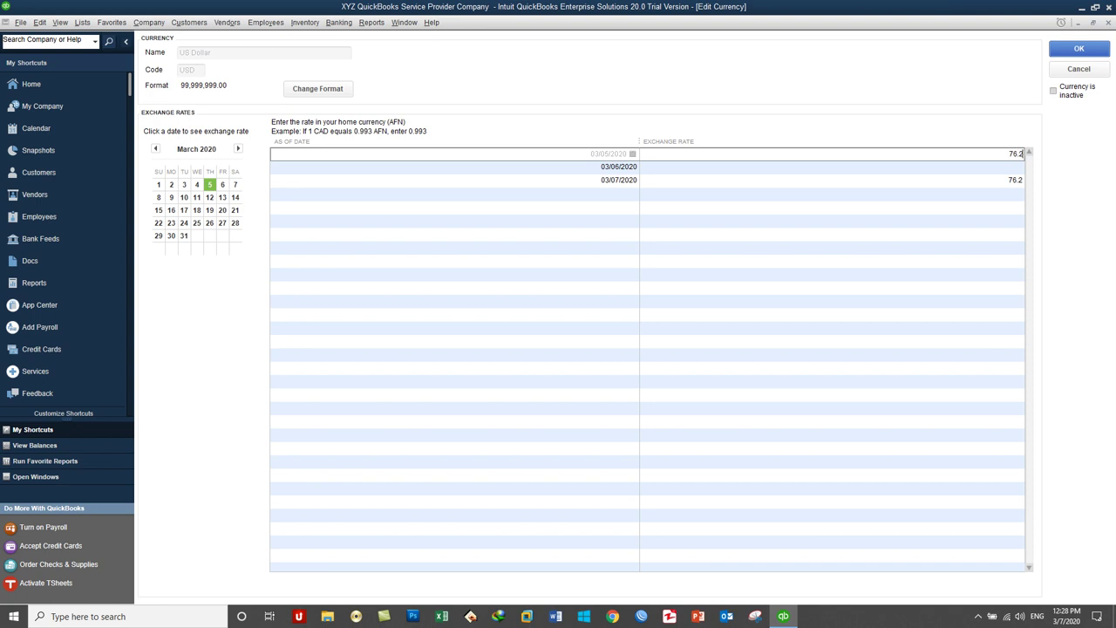
text(0)
click(778, 169)
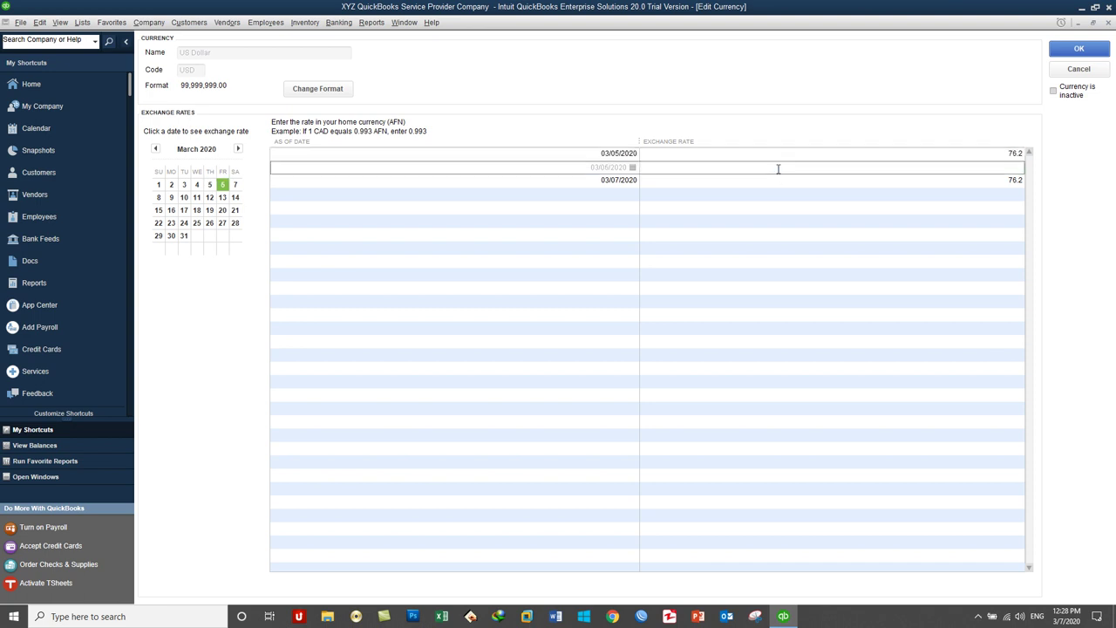
text(76.1)
key(Down)
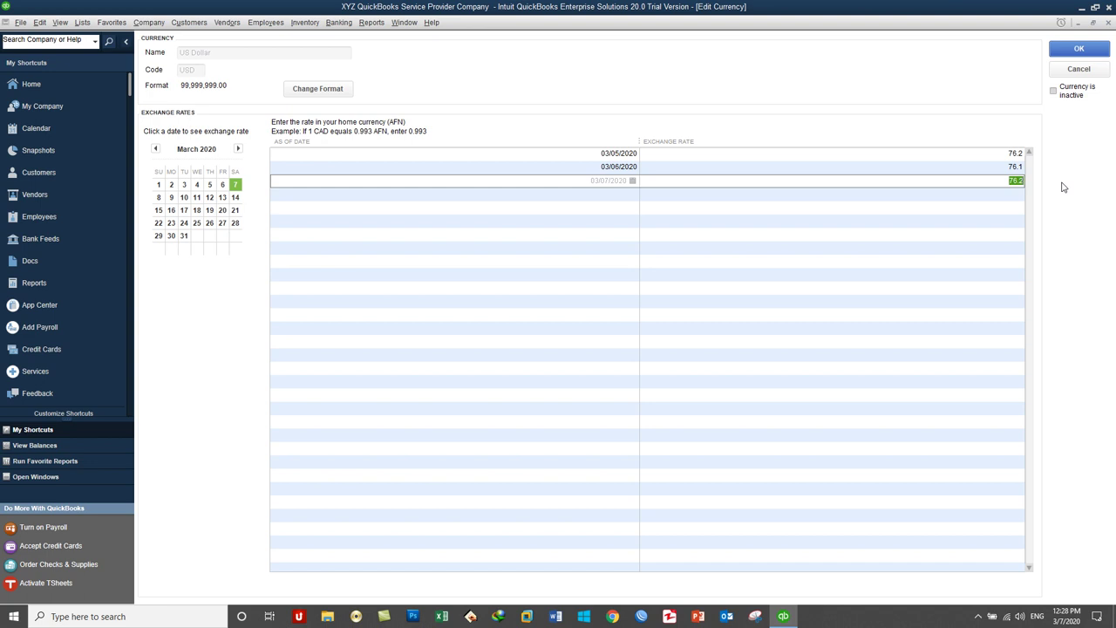
text(76.00)
click(1068, 49)
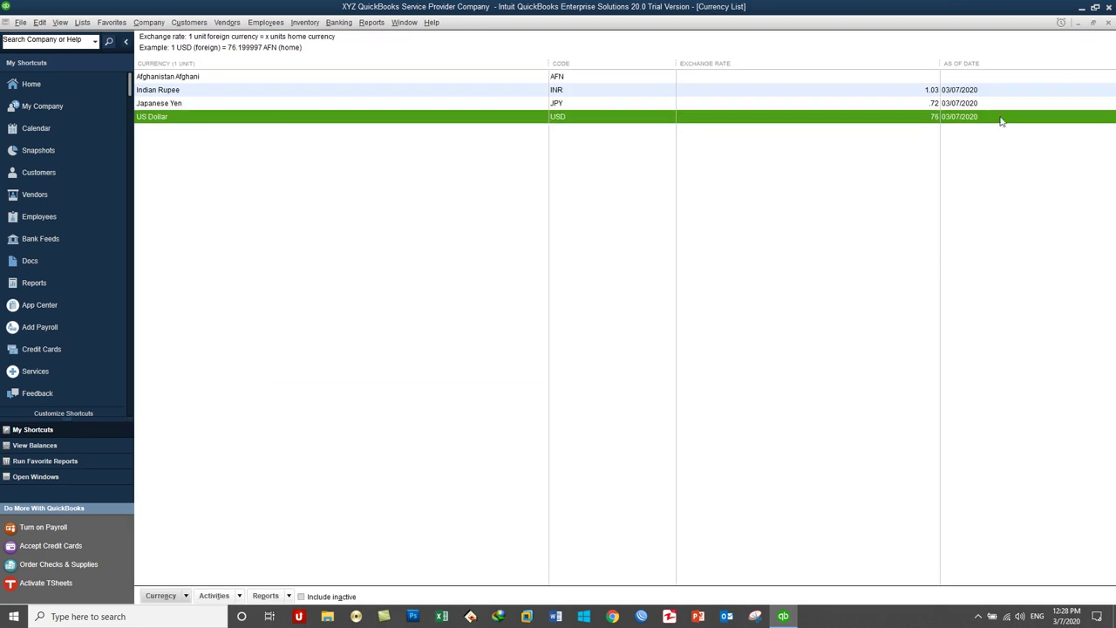